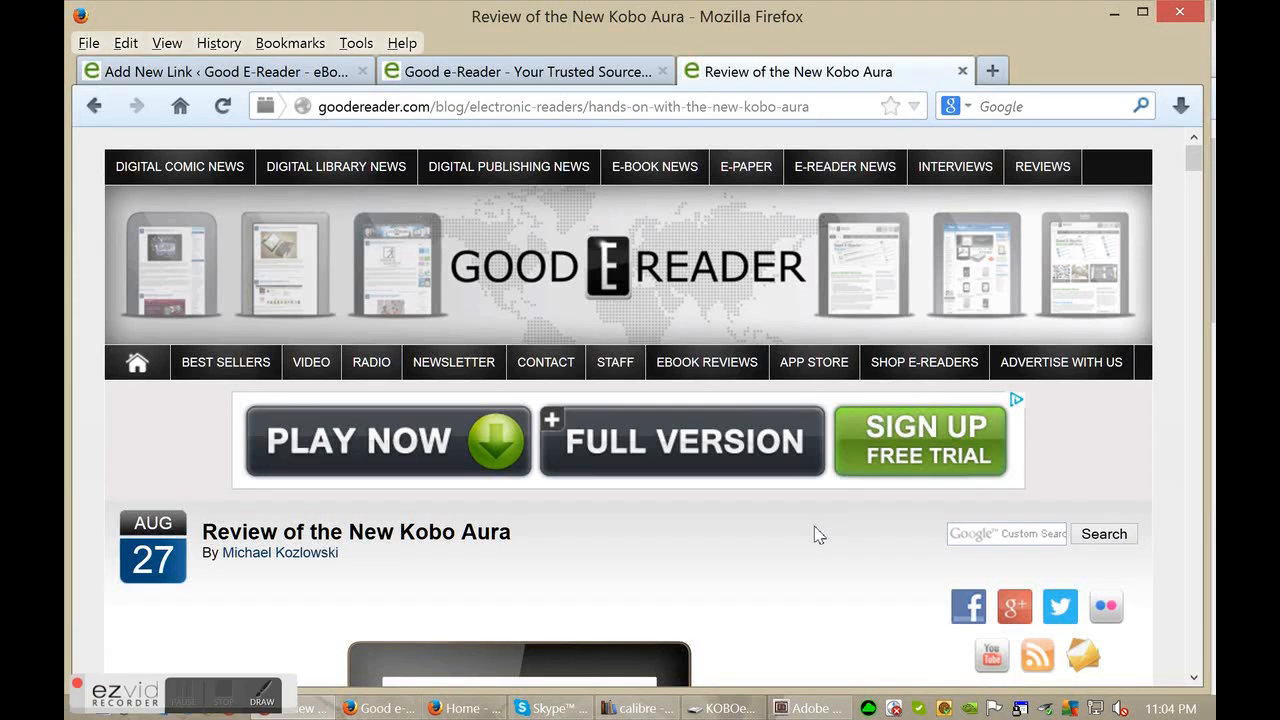
scroll(818, 534, "down", 3)
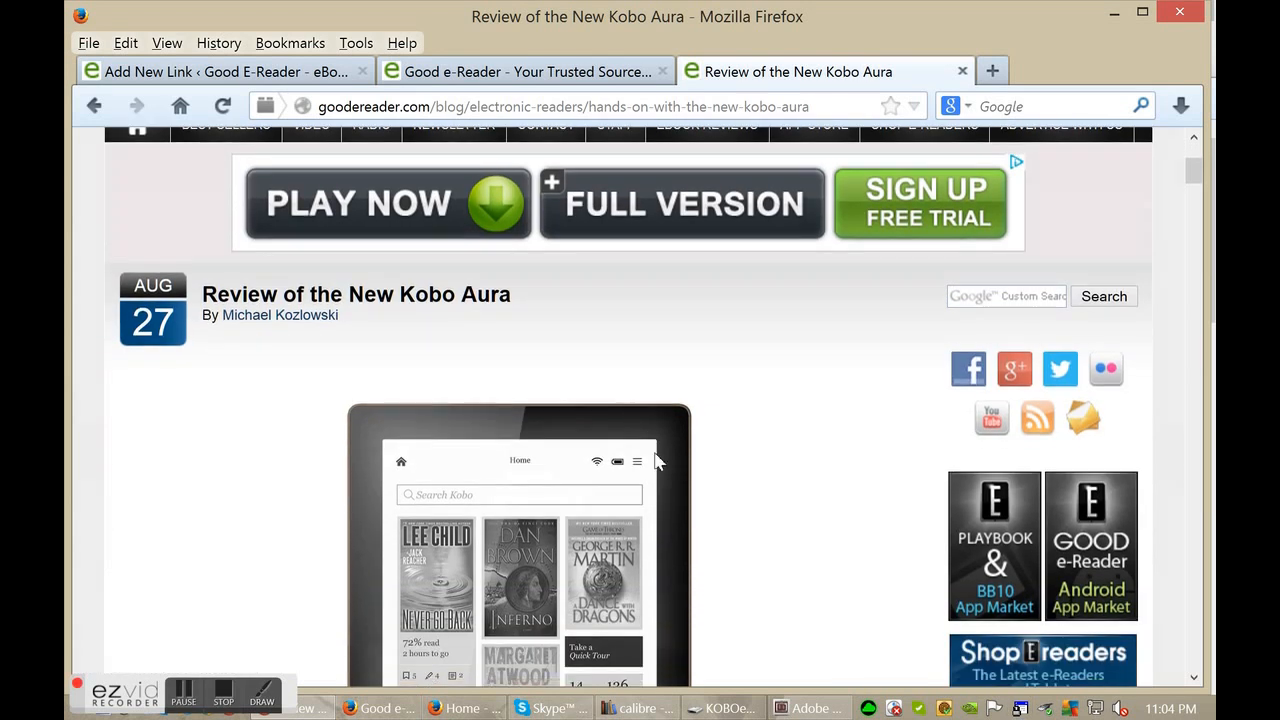
scroll(690, 473, "down", 2)
scroll(690, 473, "down", 3)
scroll(690, 473, "down", 2)
scroll(690, 473, "up", 1)
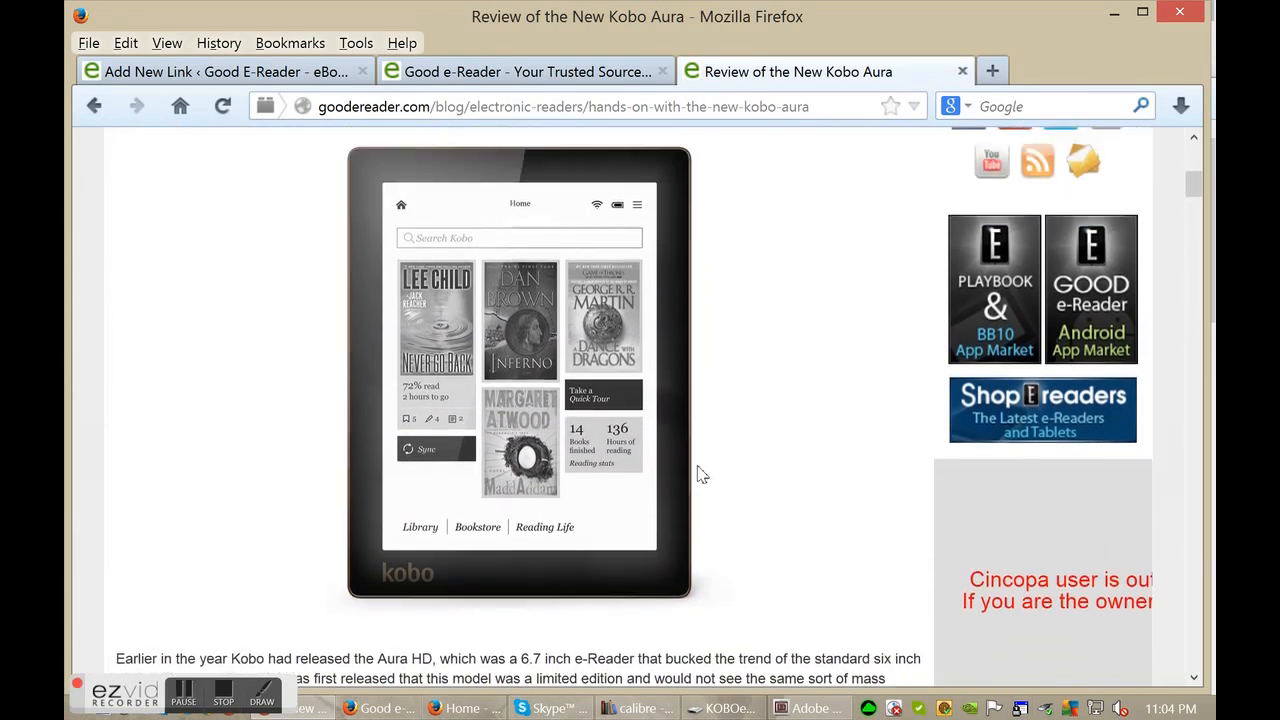
scroll(741, 487, "up", 1)
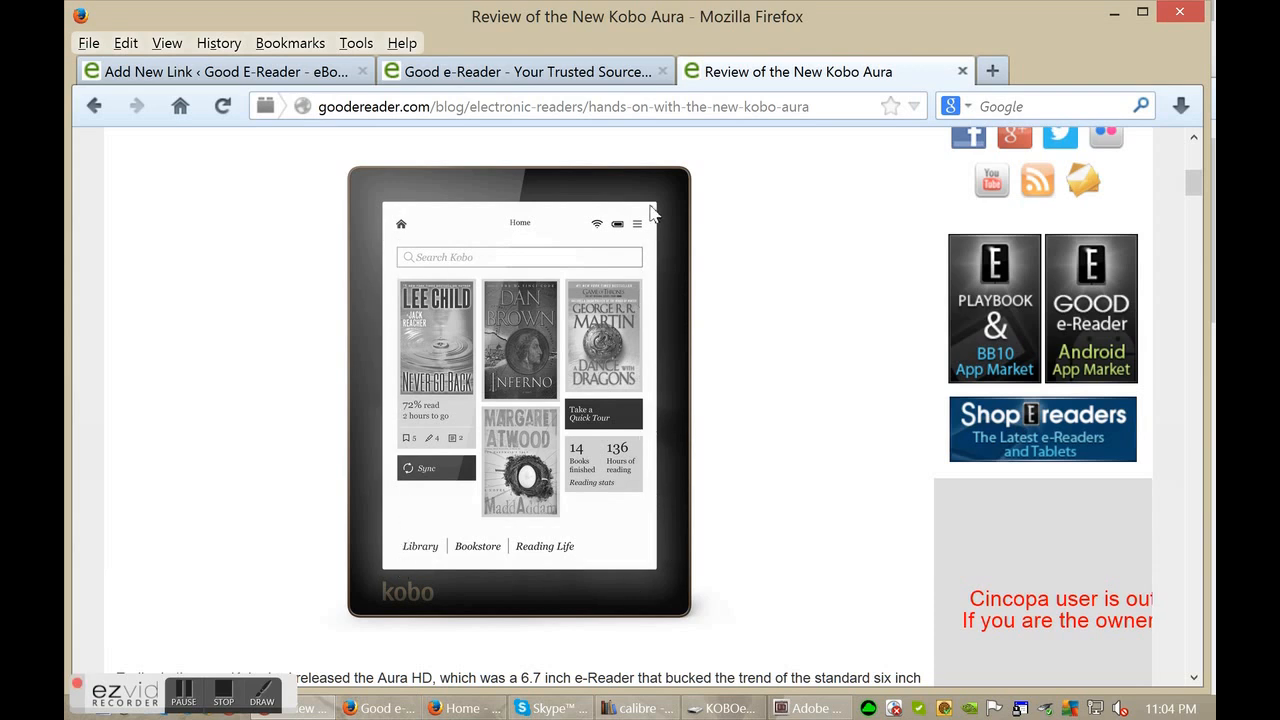
scroll(736, 612, "down", 5)
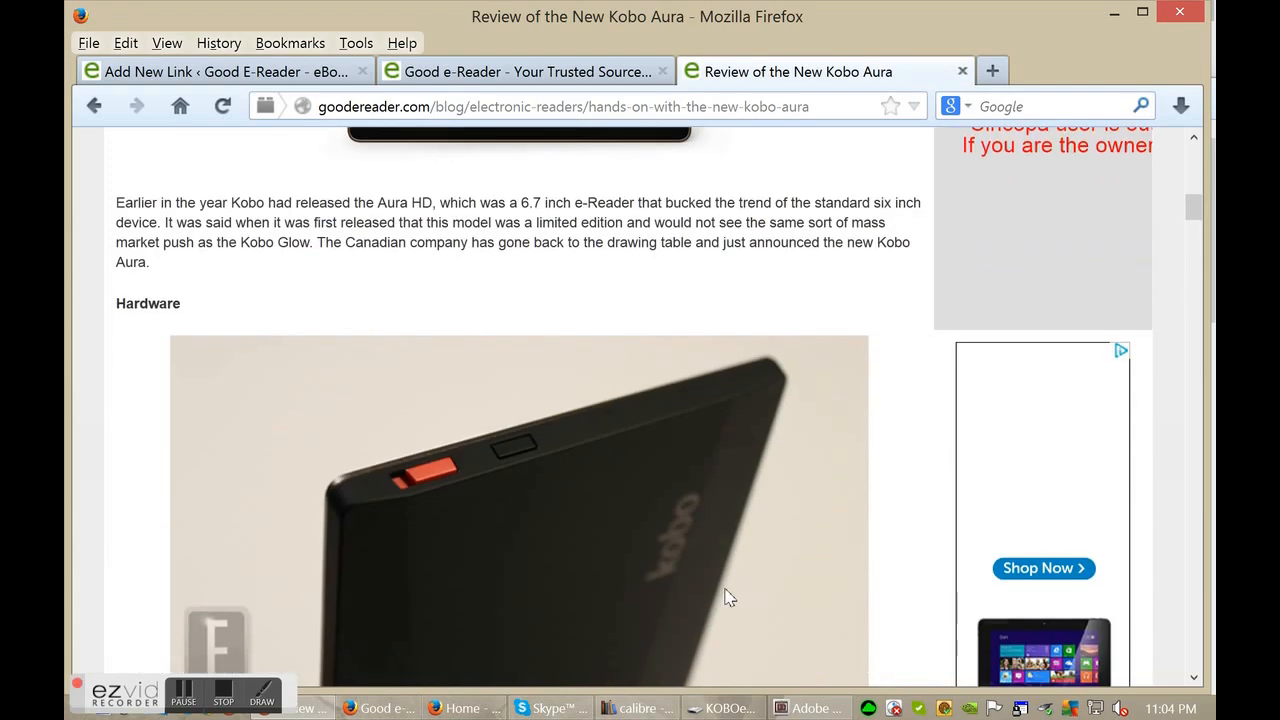
scroll(736, 612, "down", 5)
scroll(730, 600, "up", 2)
scroll(730, 590, "down", 3)
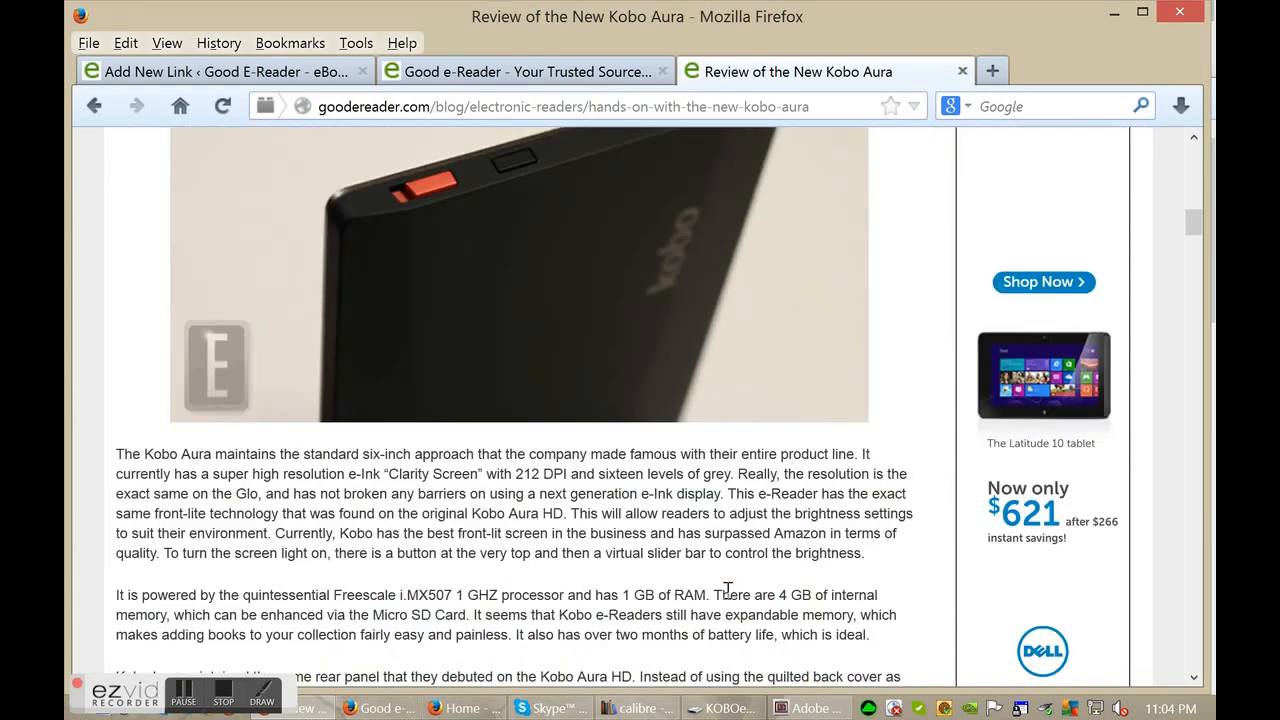
scroll(730, 590, "down", 8)
scroll(730, 590, "down", 2)
scroll(728, 597, "up", 3)
scroll(728, 597, "up", 5)
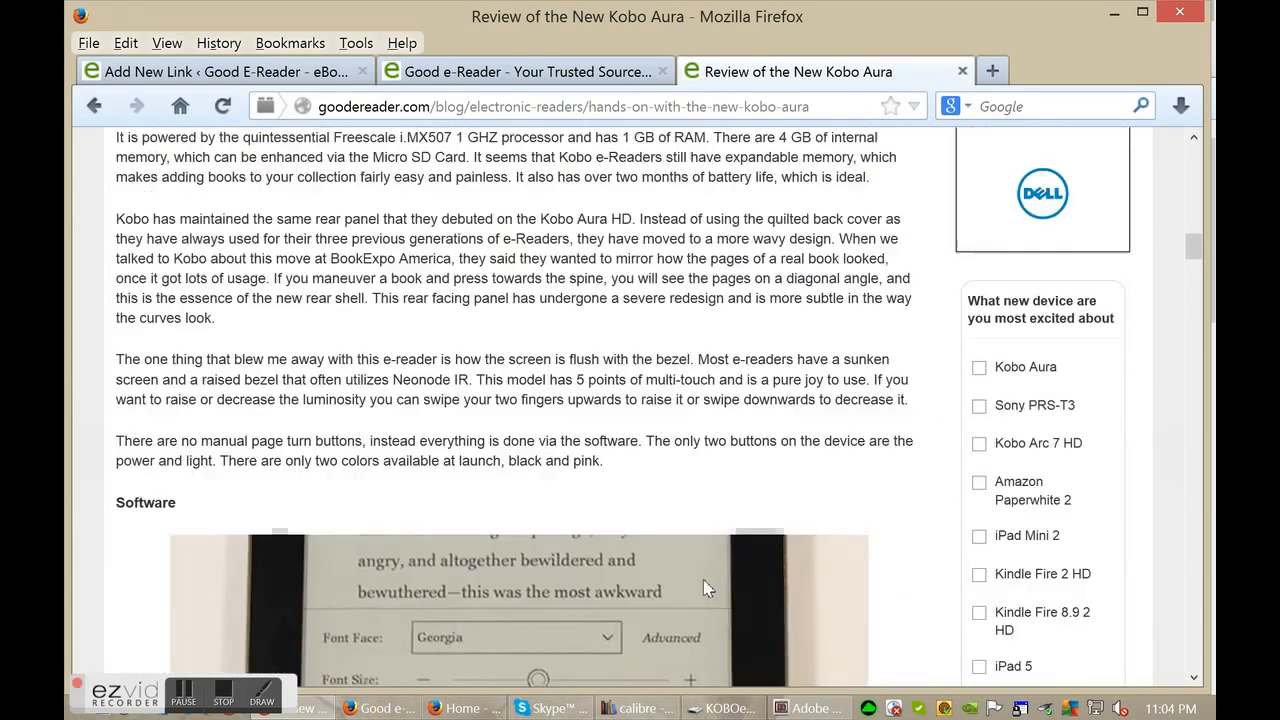
scroll(728, 597, "up", 6)
scroll(730, 600, "up", 6)
scroll(740, 640, "up", 2)
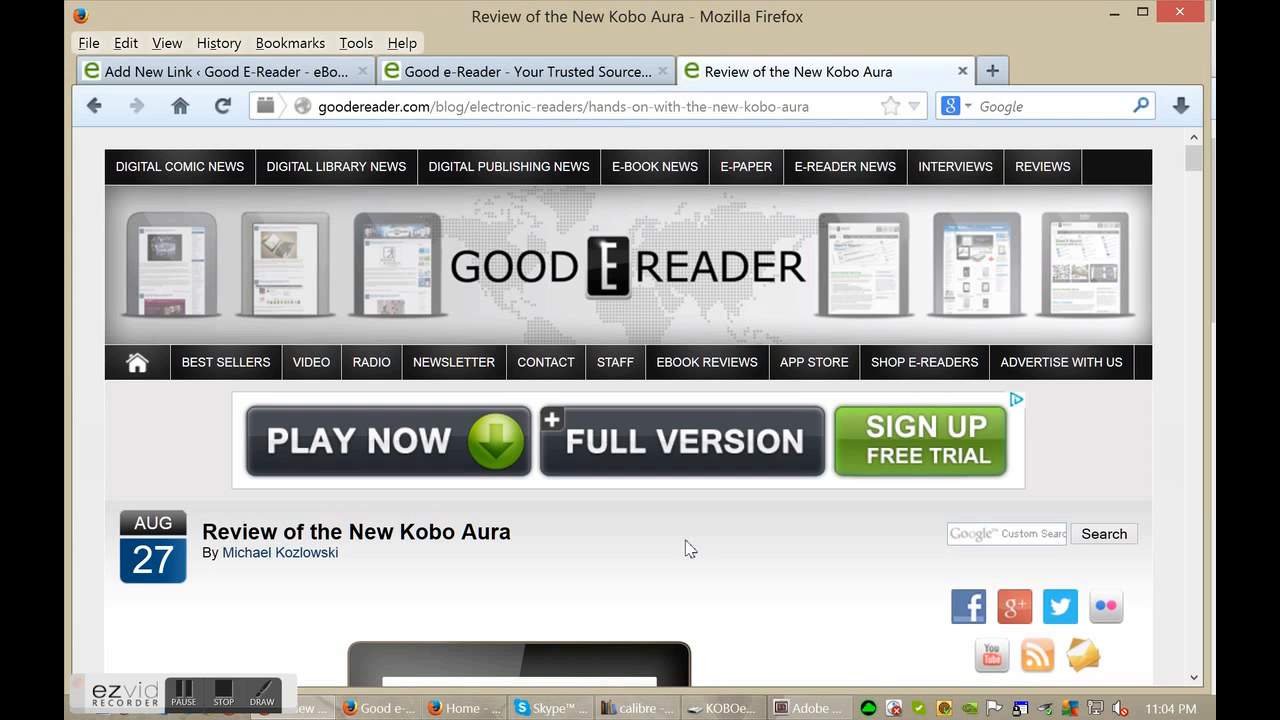
mouse_move(295, 708)
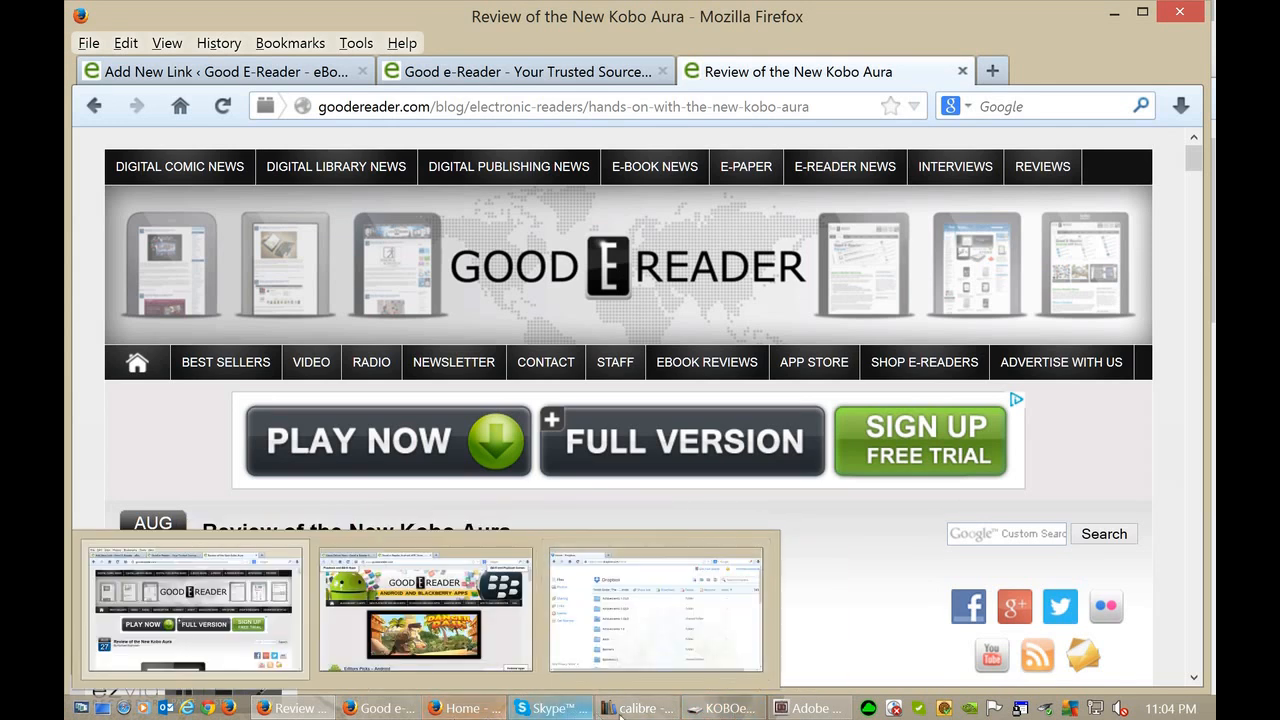
Switch to calibre, view the seven books already on the Kobo, then return to the empty library
left_click(654, 709)
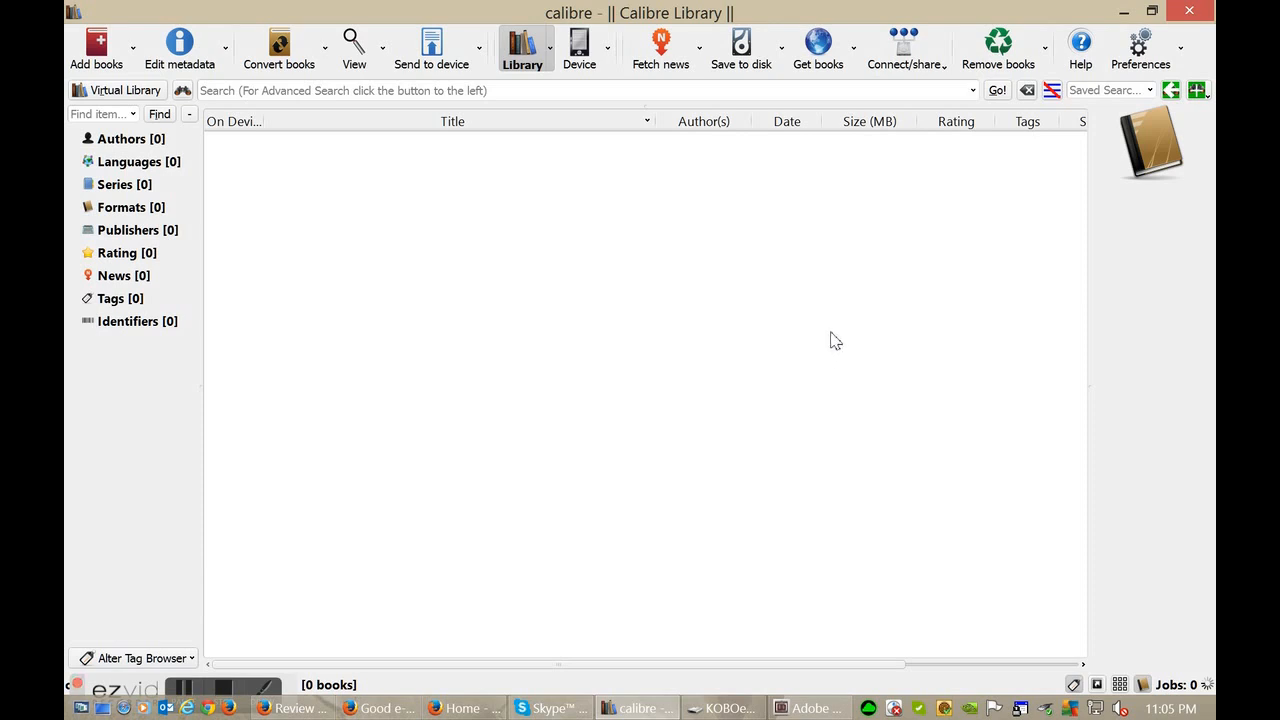
left_click(581, 50)
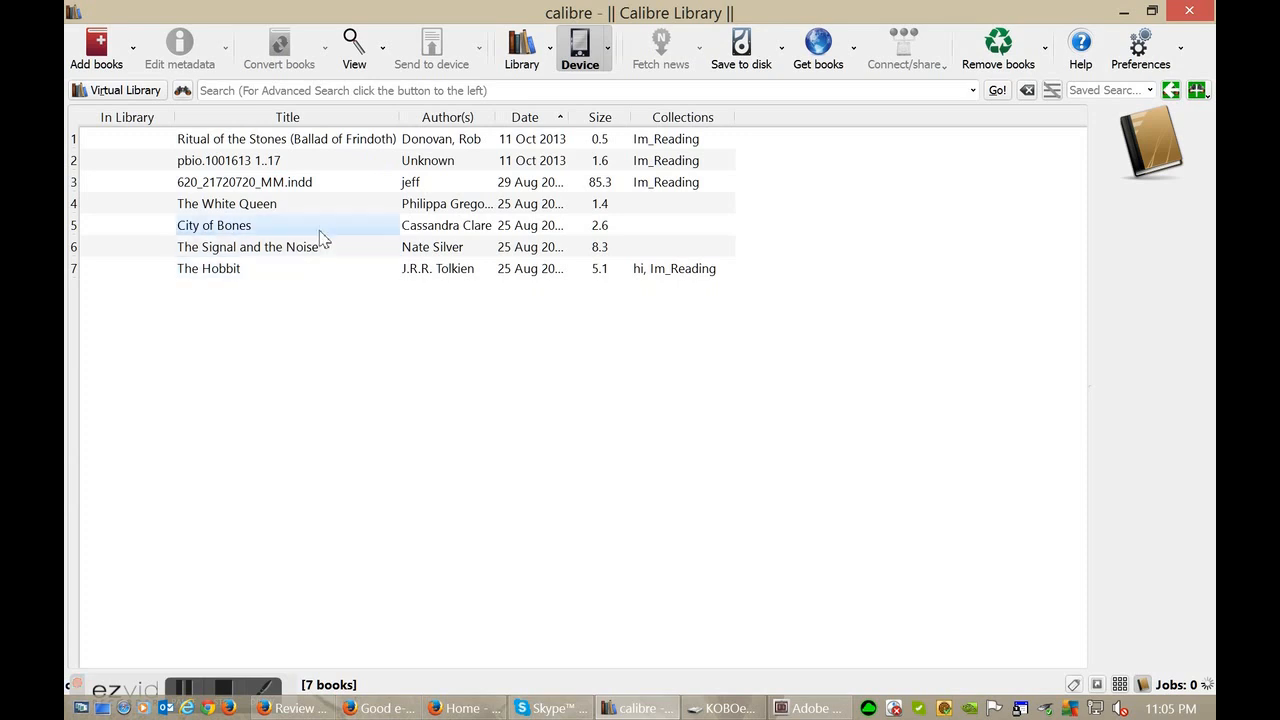
left_click(521, 50)
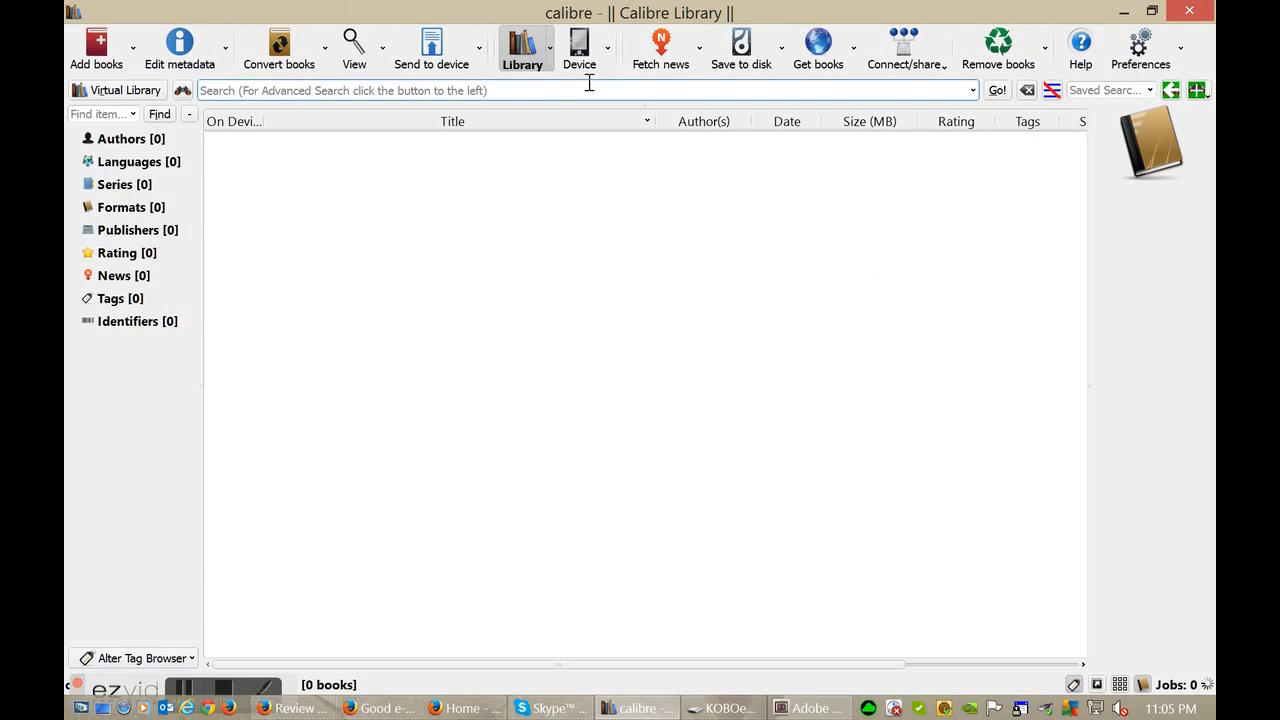
Add the 03 Blood and Roses epub by Sylvia Day to the calibre library
left_click(97, 48)
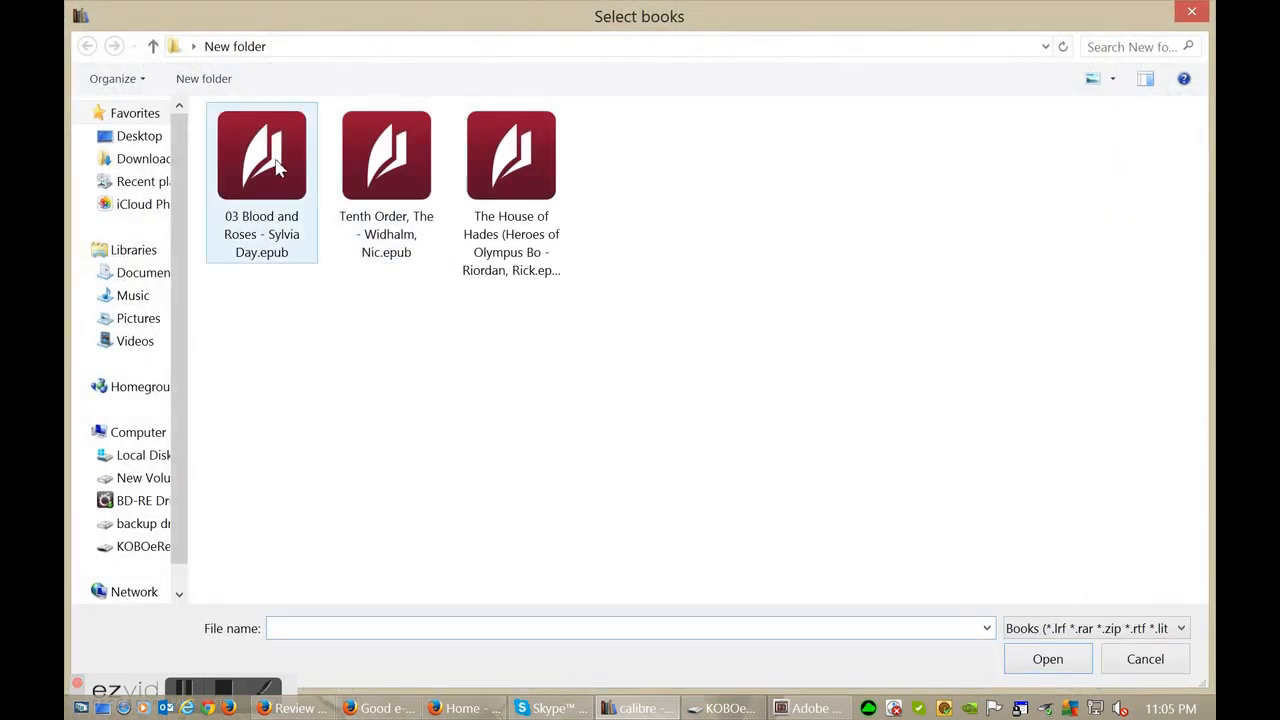
double_click(275, 165)
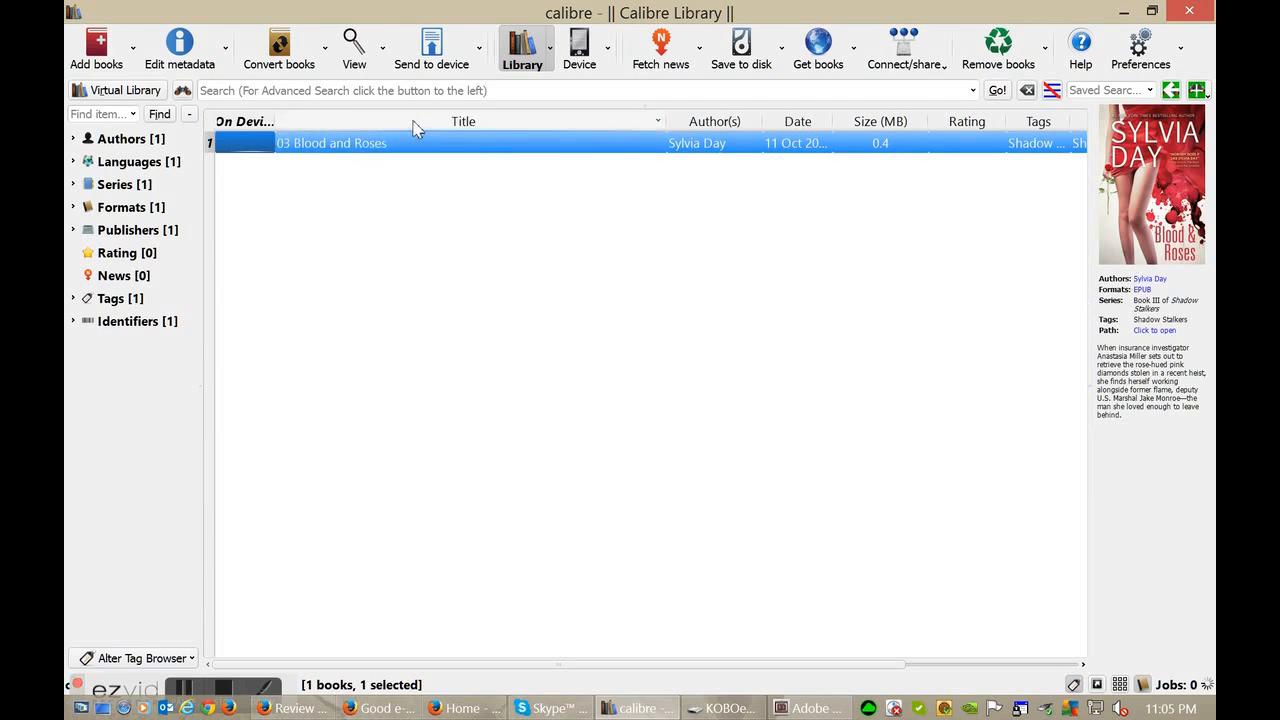
Bring up the metadata editor for the added book and look over its title and author fields
right_click(362, 150)
mouse_move(411, 156)
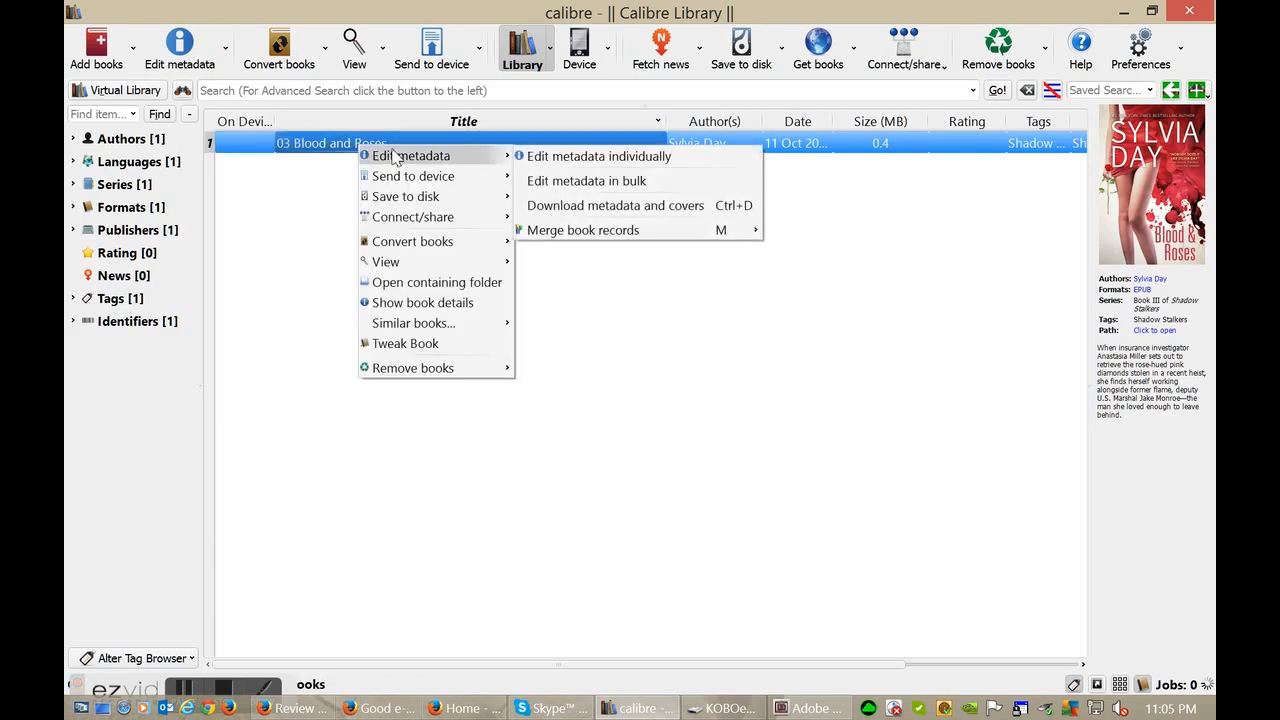
left_click(540, 158)
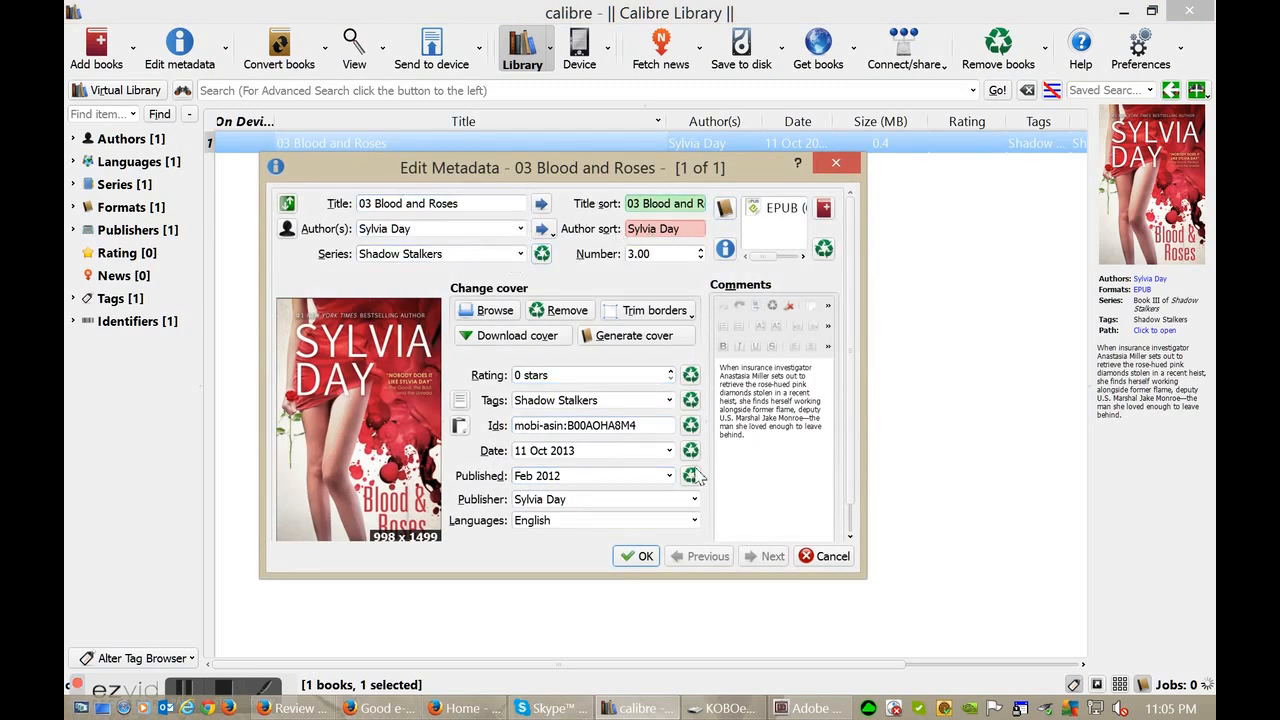
scroll(700, 478, "down", 1)
scroll(600, 470, "up", 1)
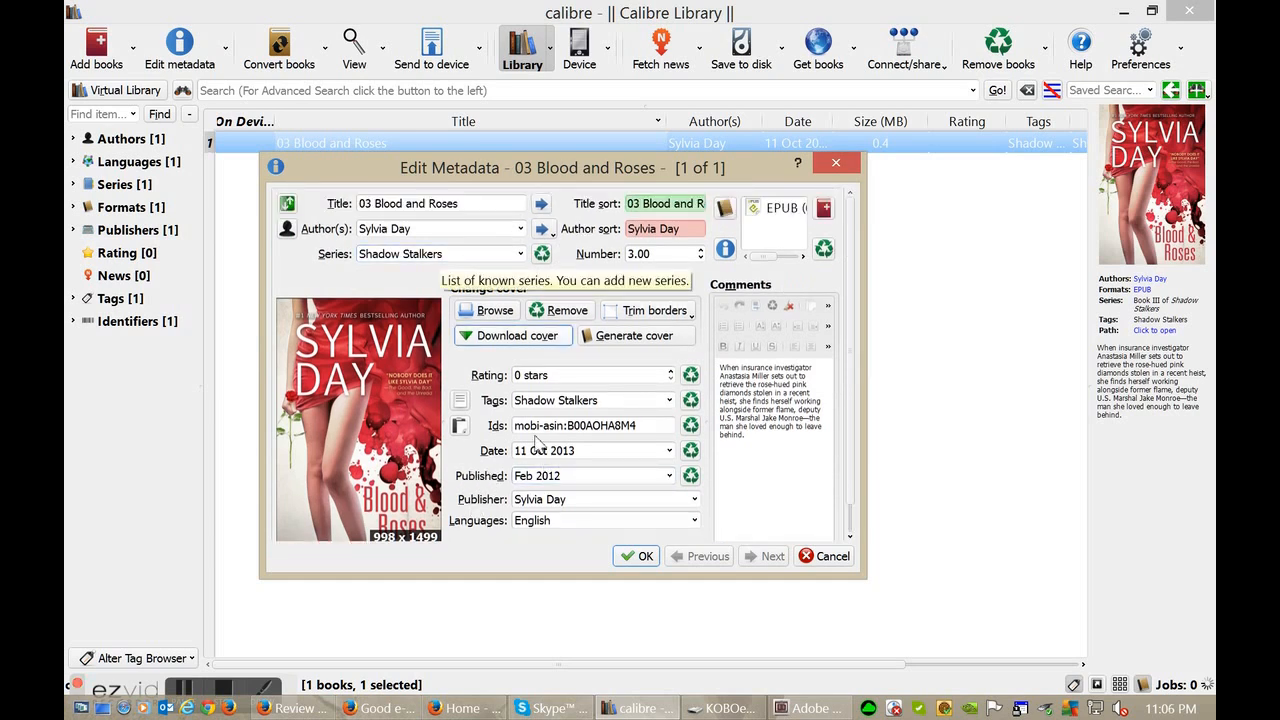
scroll(500, 400, "down", 1)
scroll(505, 485, "up", 1)
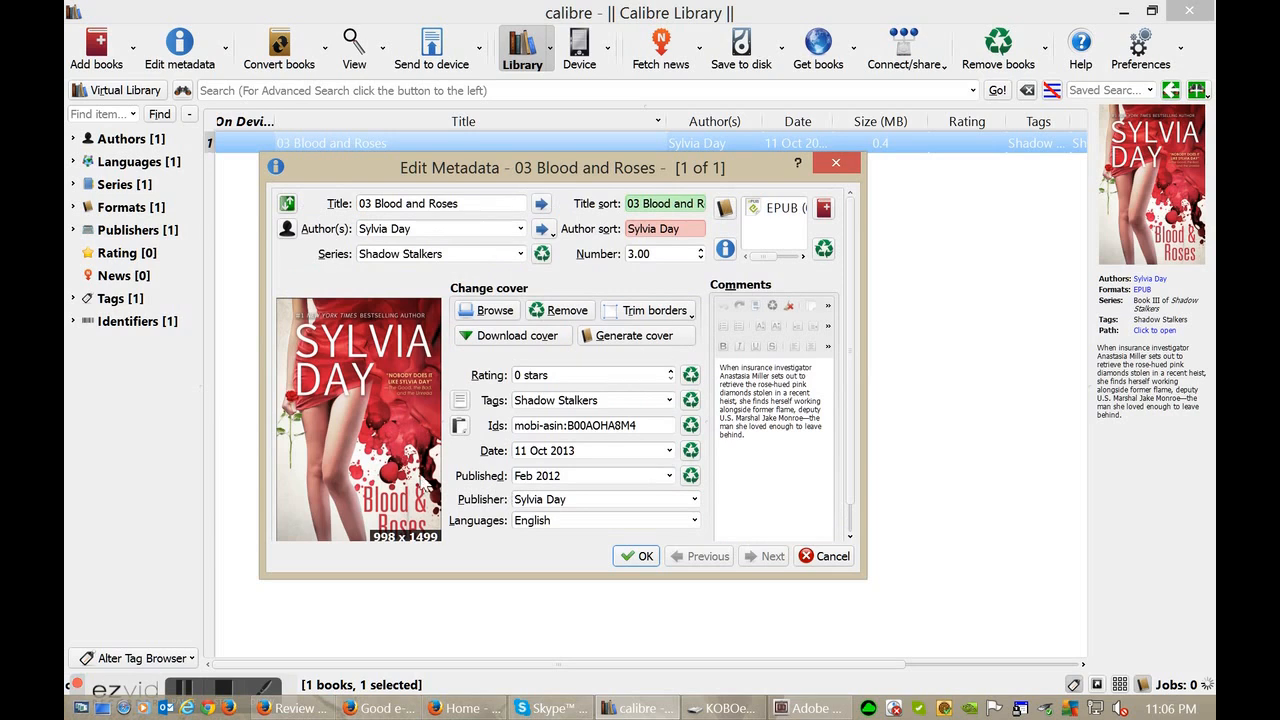
left_click(441, 204)
left_click(443, 232)
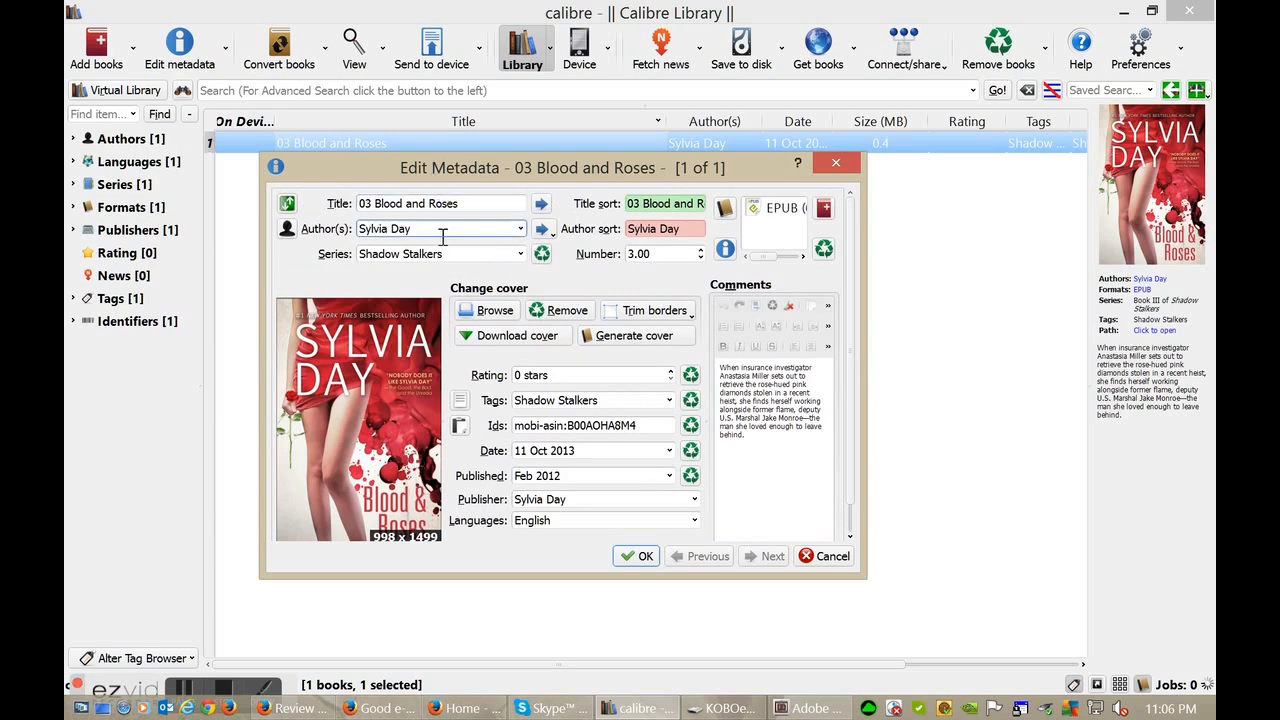
double_click(380, 229)
left_click(432, 234)
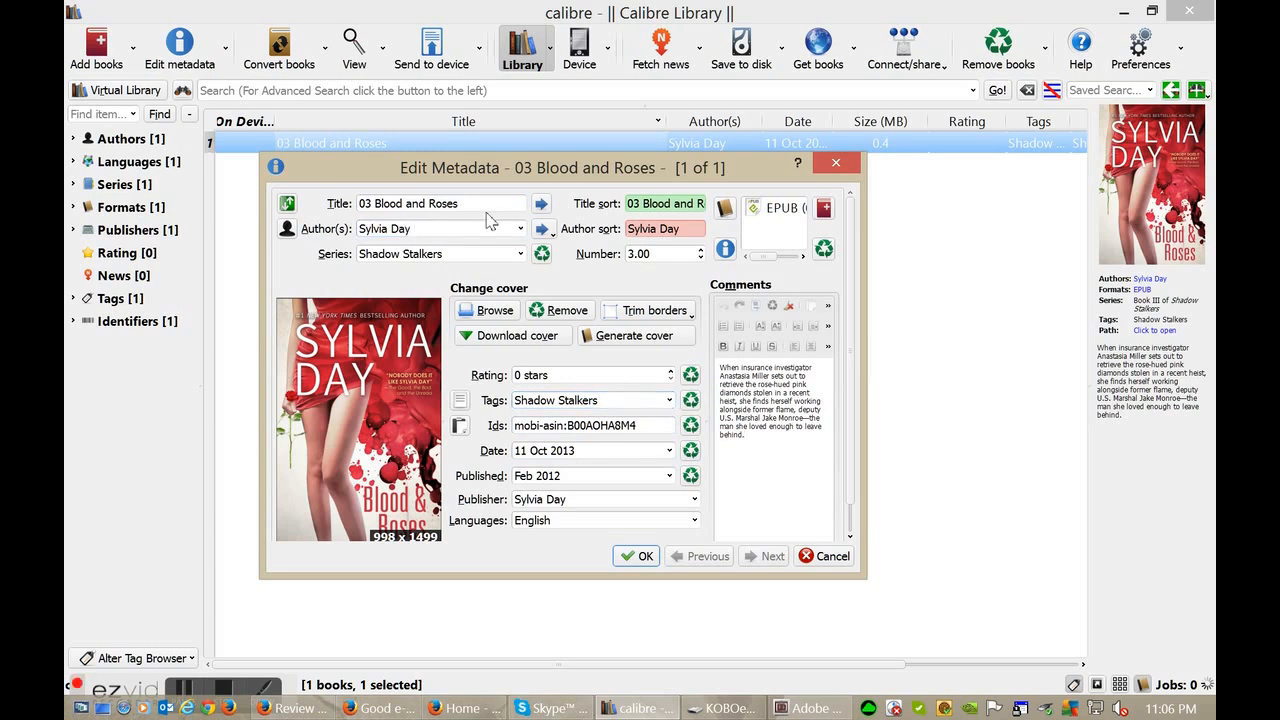
left_click(453, 229)
triple_click(450, 229)
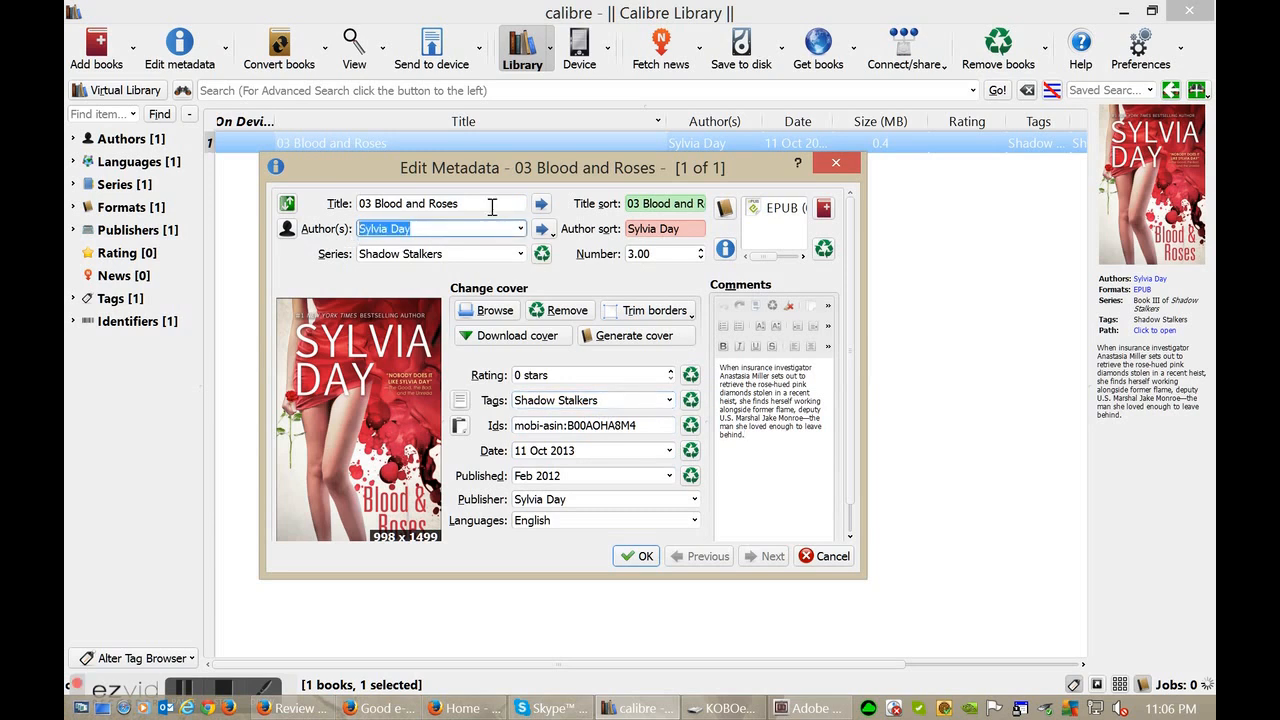
left_click(420, 258)
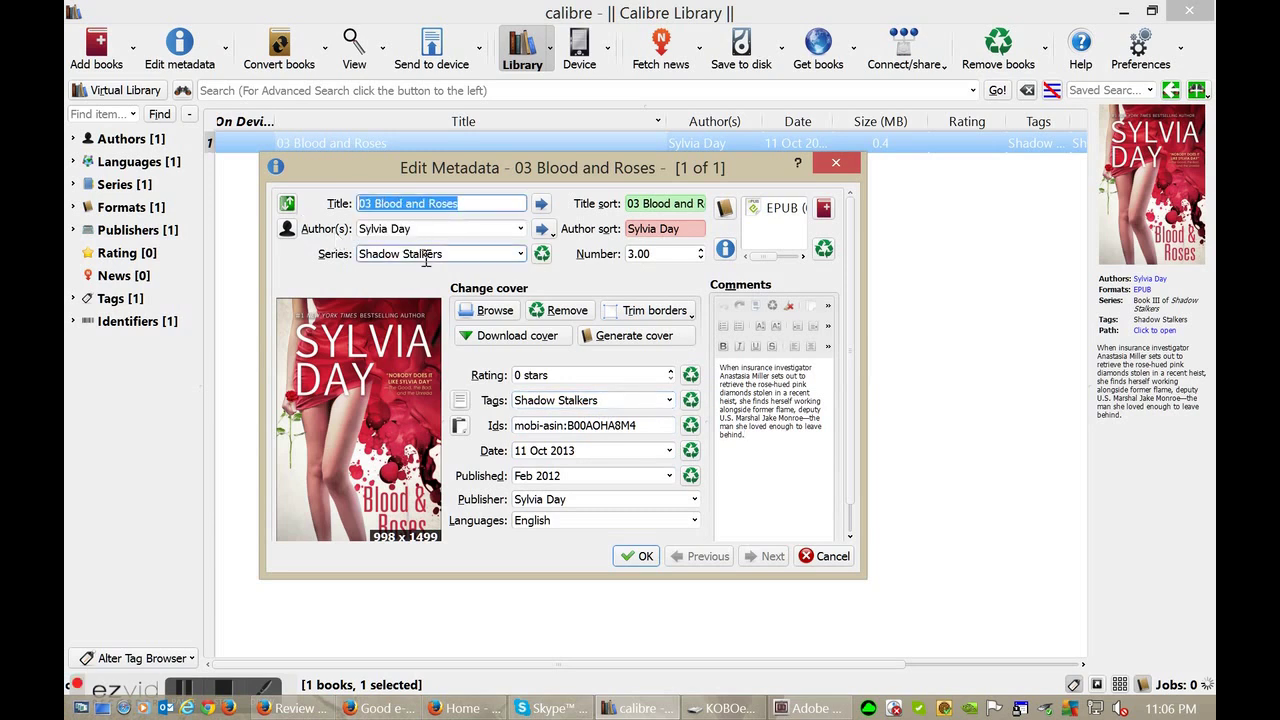
Remove the leading '03 ' so the title reads Blood and Roses and regenerate the title sort
left_click(384, 206)
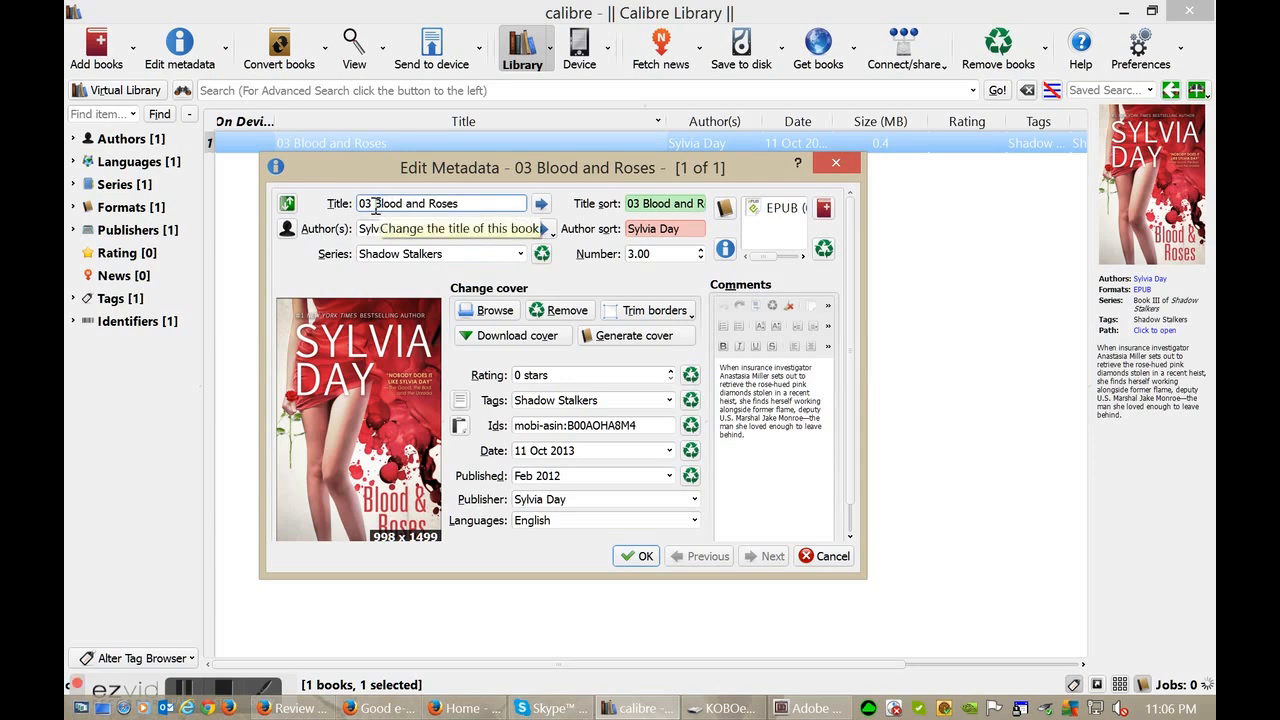
key("BackSpace")
key("BackSpace")
type("=")
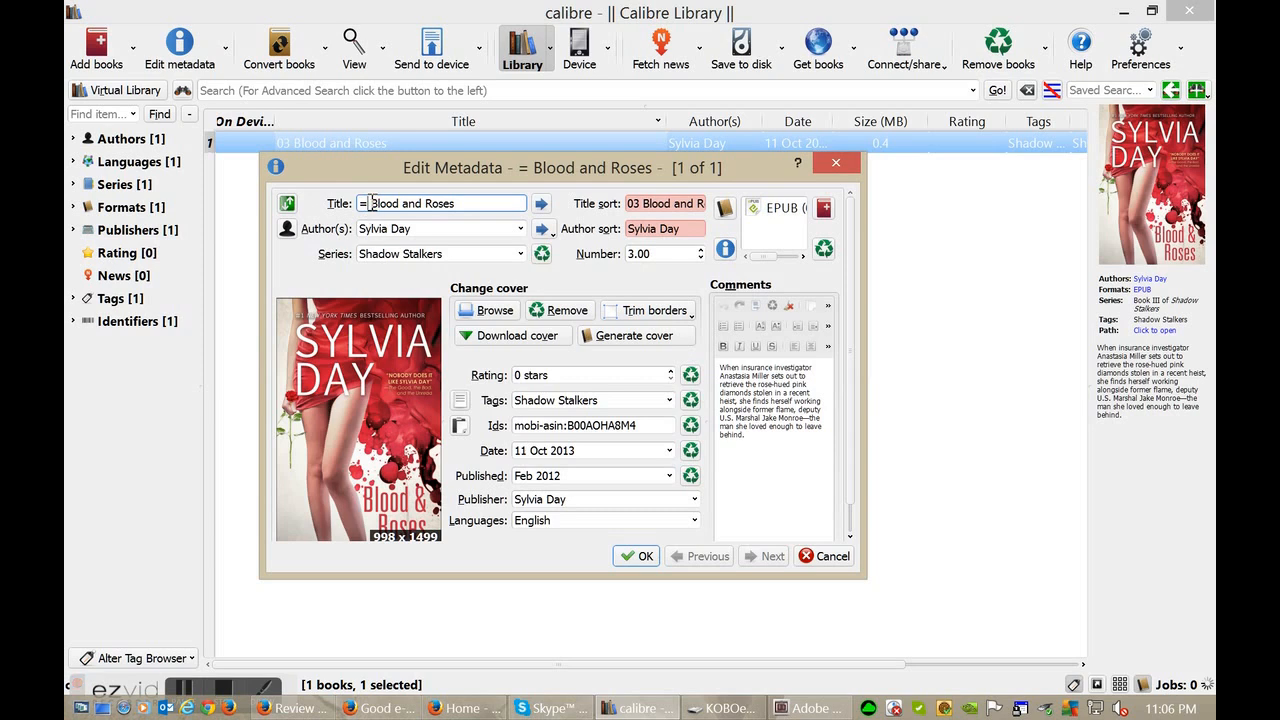
key("Delete")
key("Delete")
left_click(541, 205)
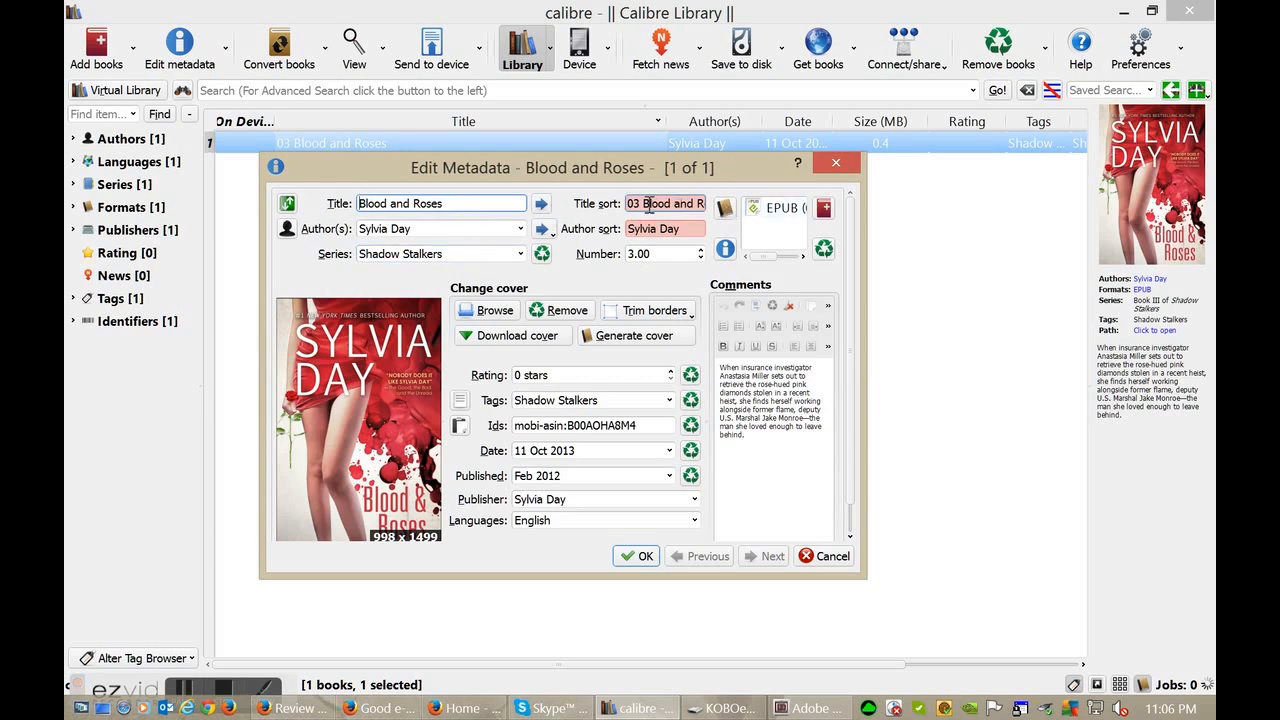
Set author sort to Day, Sylvia and download the book's metadata online, accepting the found result
left_click(543, 229)
left_click(657, 229)
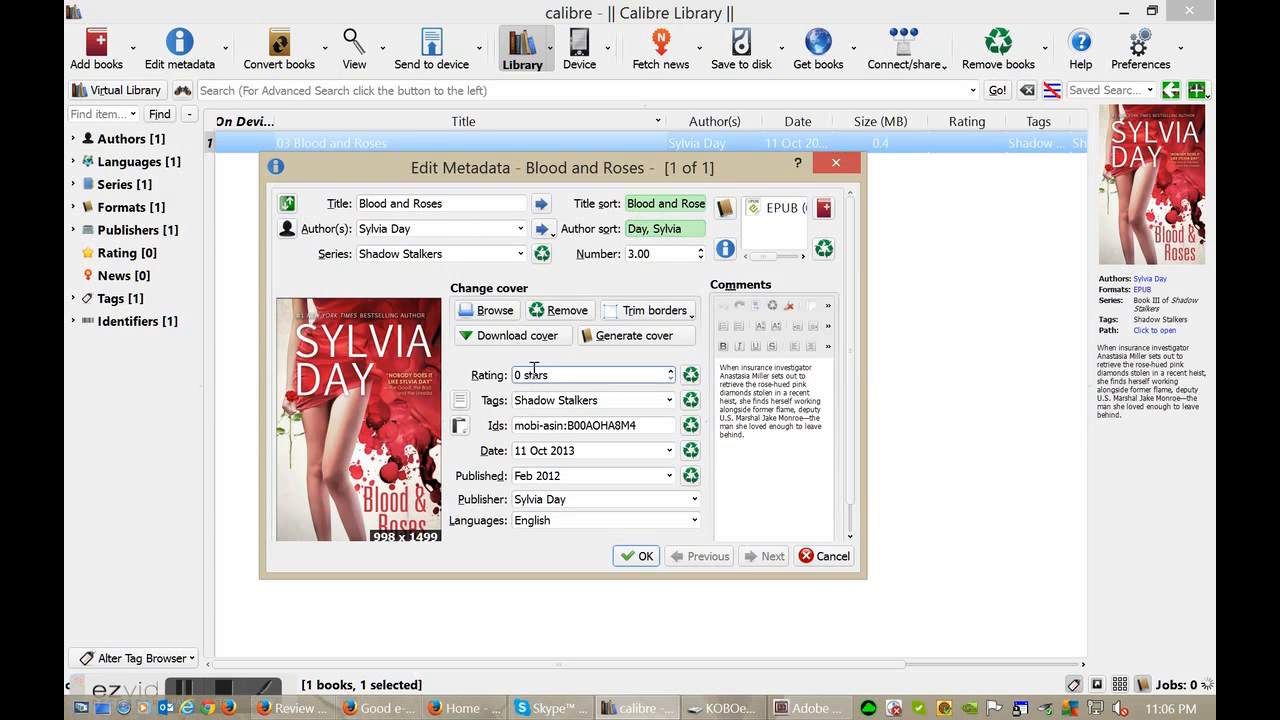
scroll(540, 400, "down", 1)
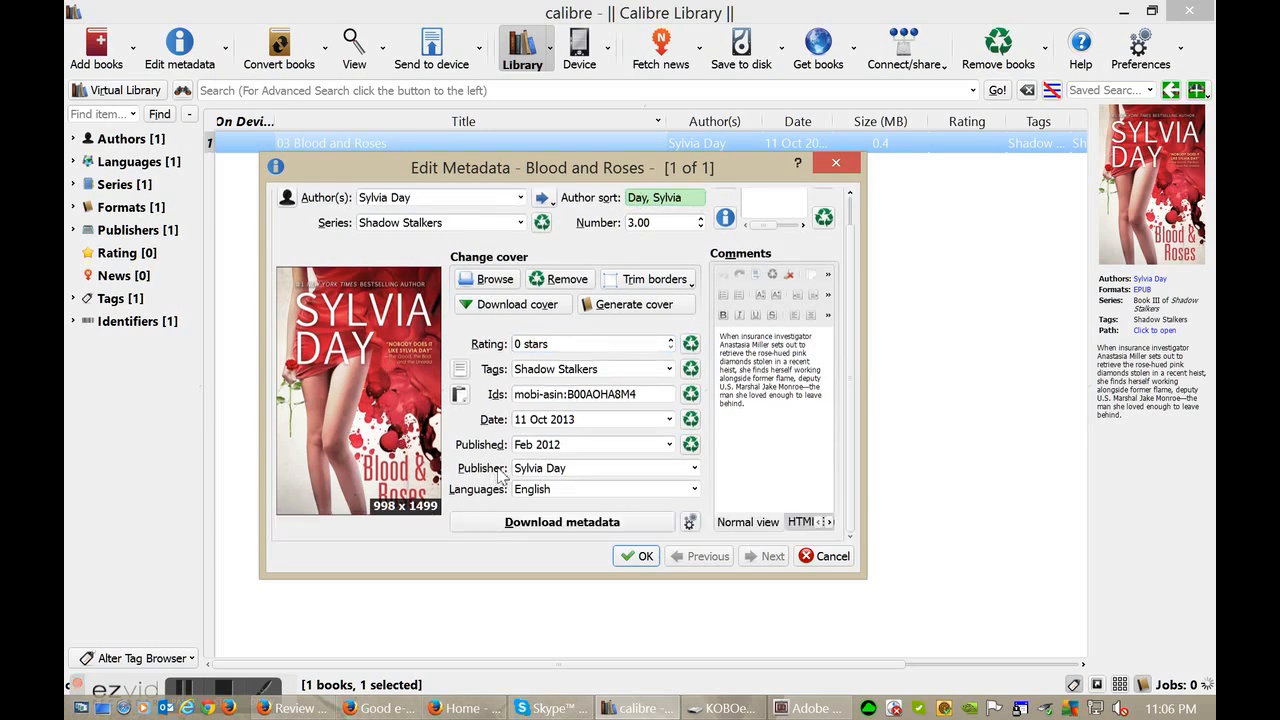
scroll(405, 450, "up", 1)
scroll(428, 430, "down", 1)
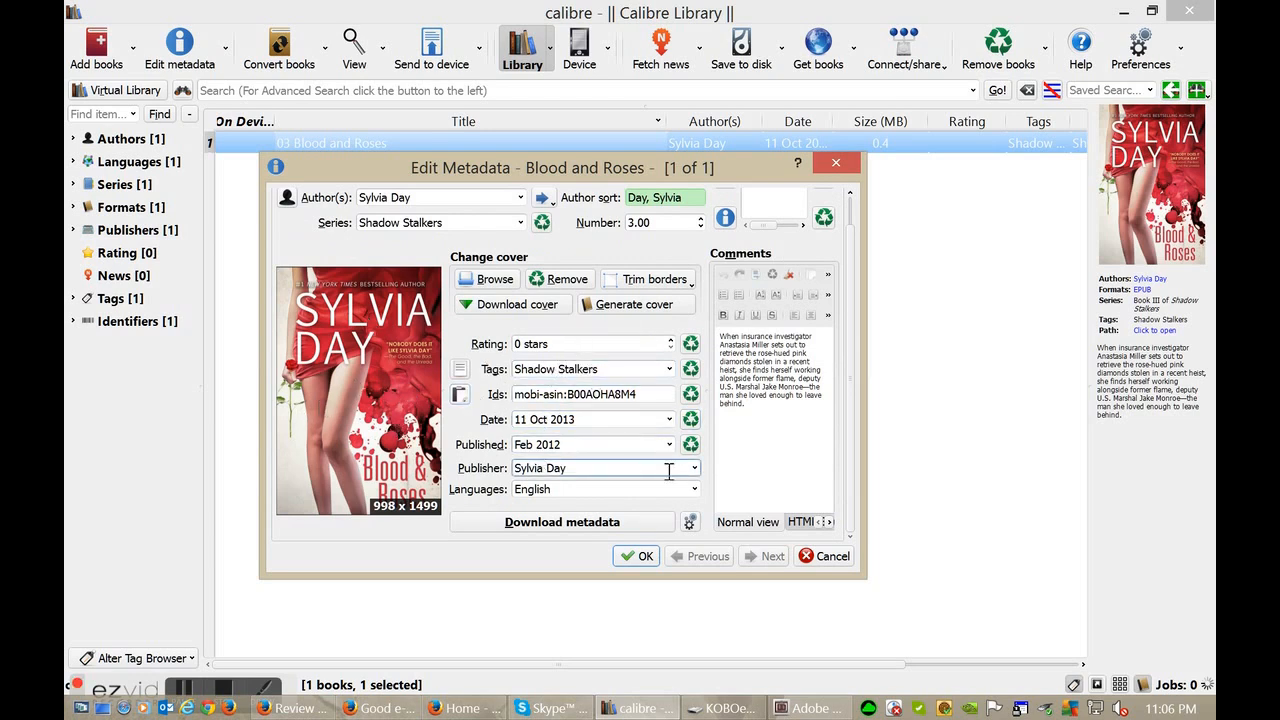
scroll(380, 415, "up", 1)
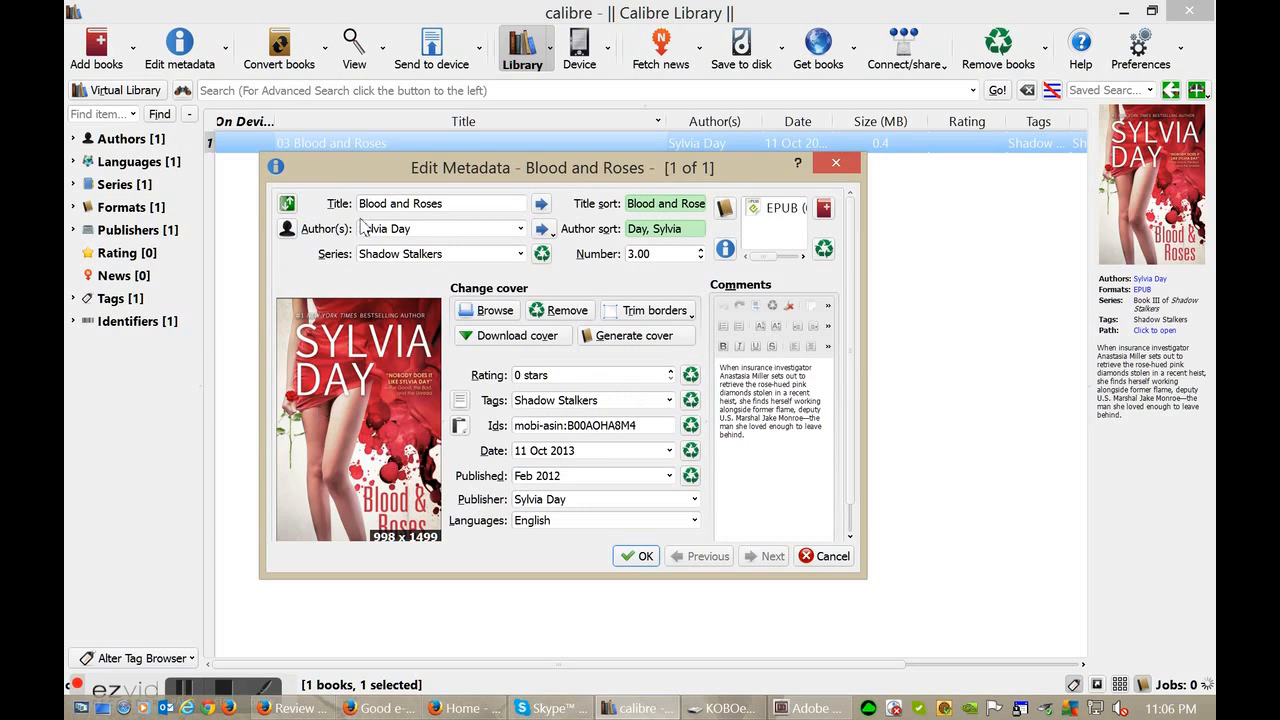
left_click_drag(470, 203, 360, 203)
left_click(410, 228)
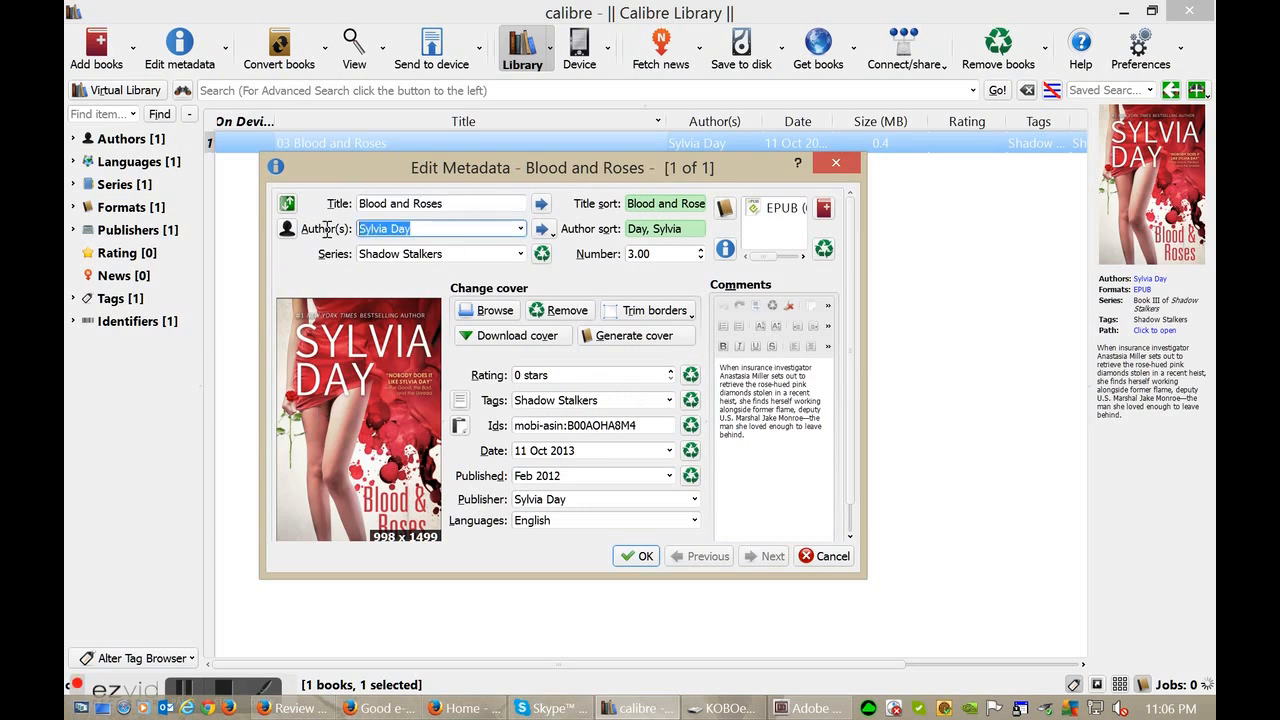
scroll(440, 415, "down", 1)
left_click(596, 545)
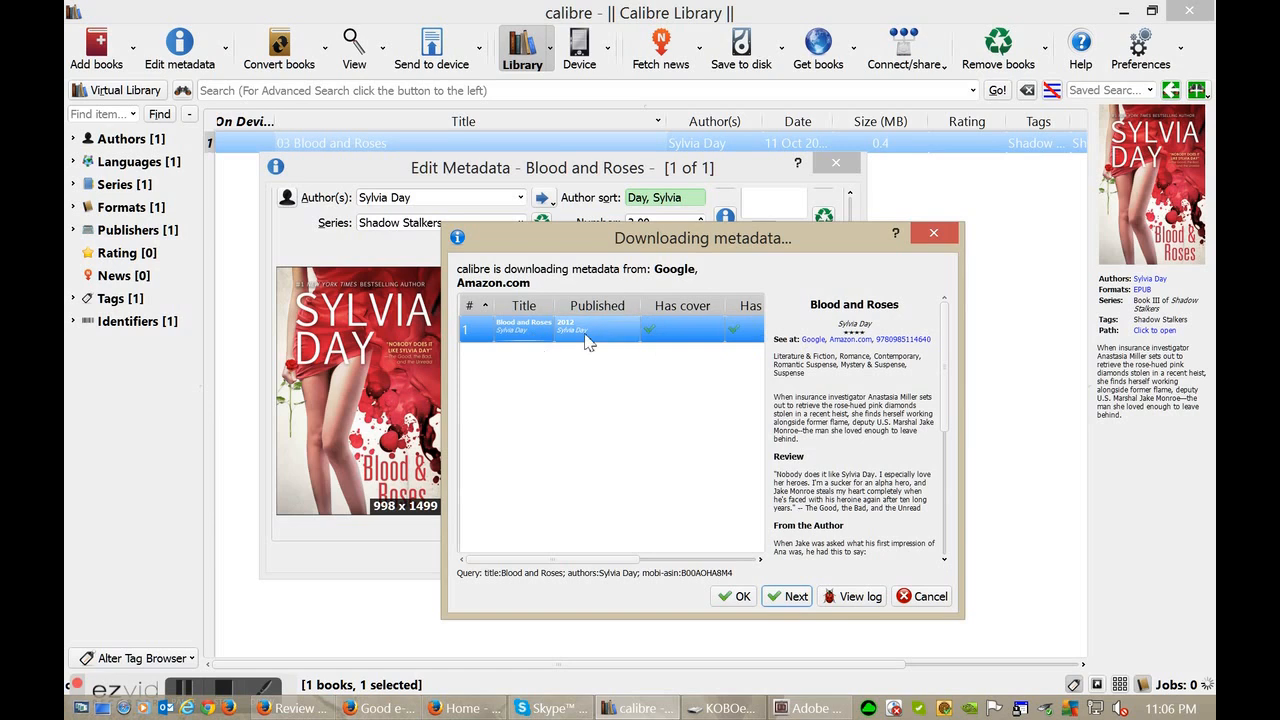
left_click(735, 596)
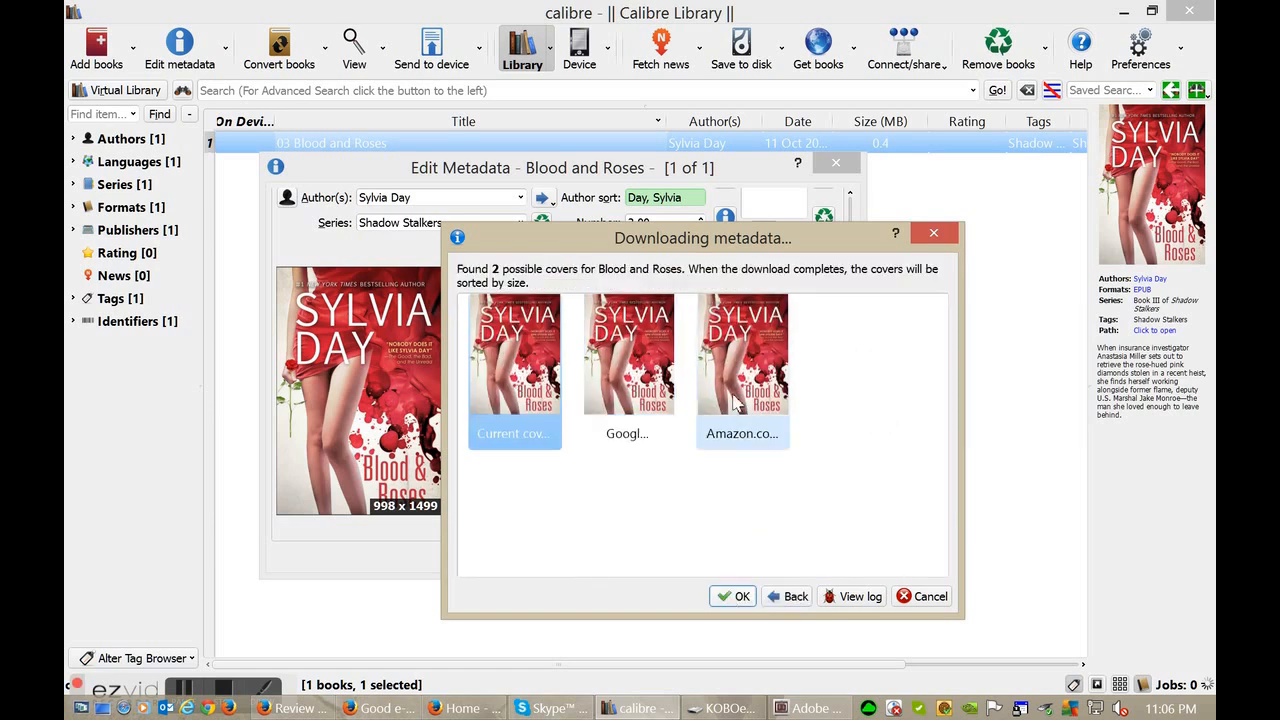
Choose the Google cover over Amazon's and accept it with the fetched rating, tags, IDs and publisher
left_click(742, 370)
left_click(629, 370)
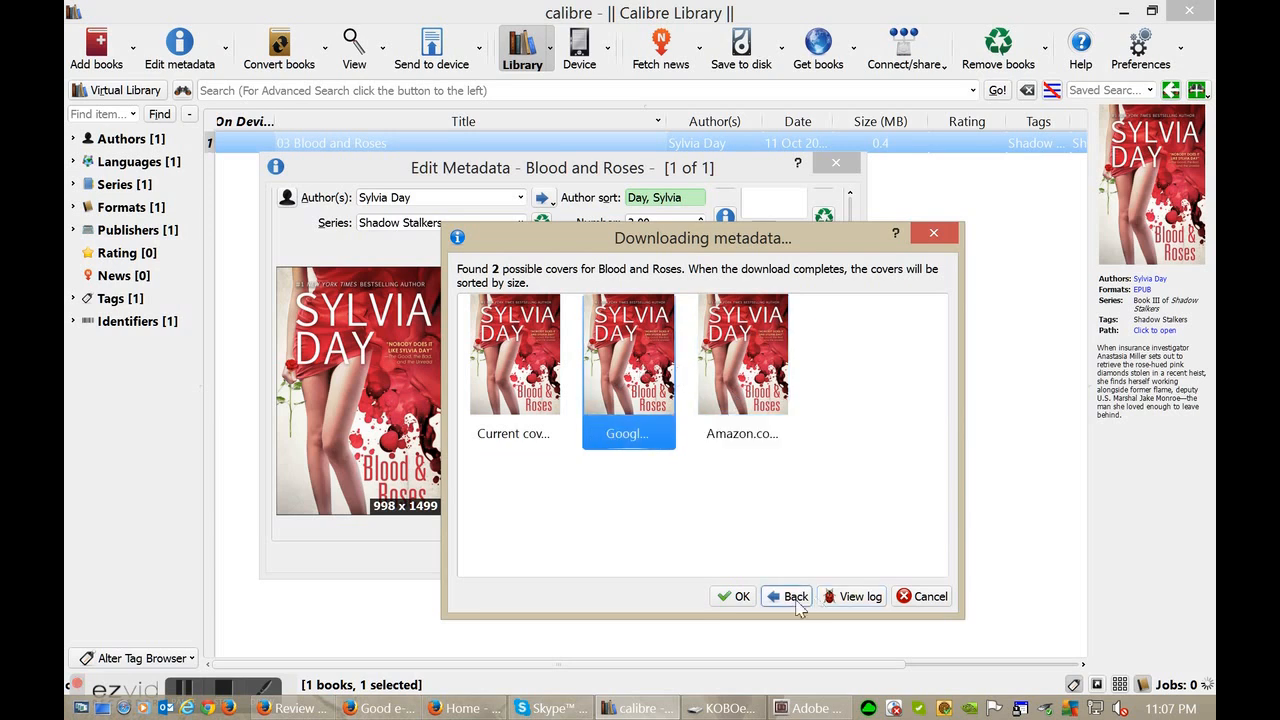
left_click(742, 596)
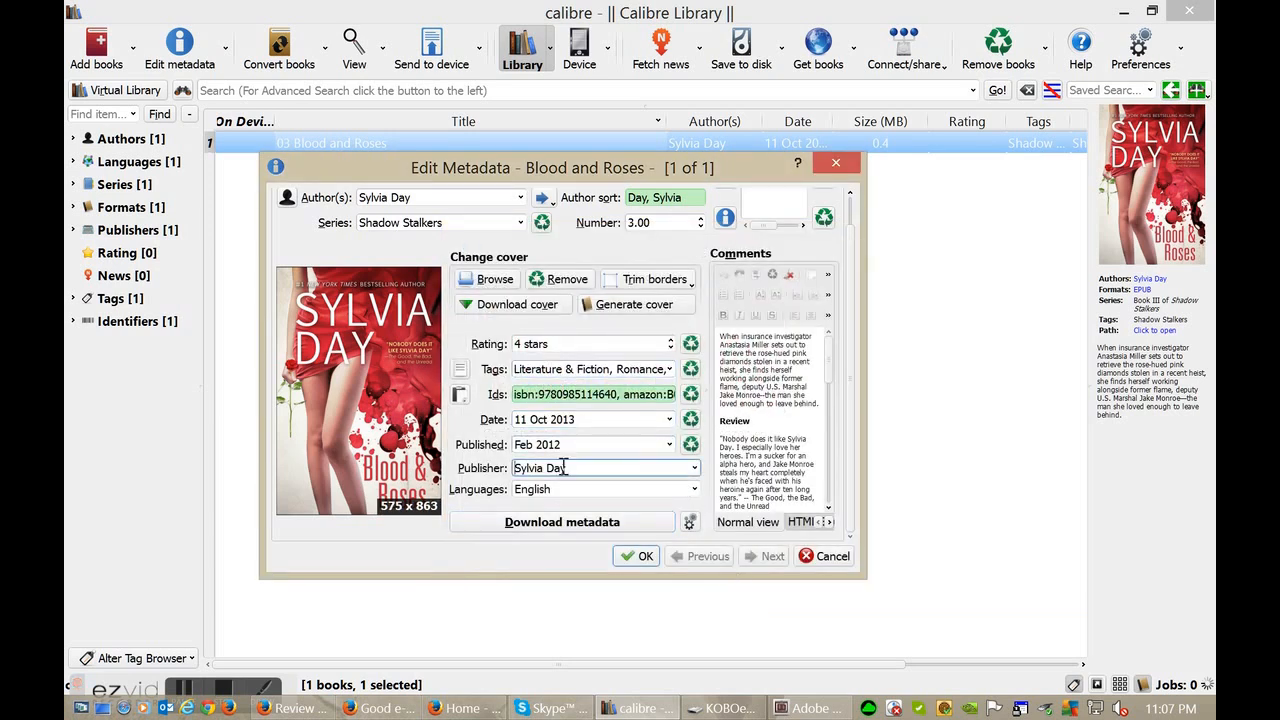
left_click(597, 488)
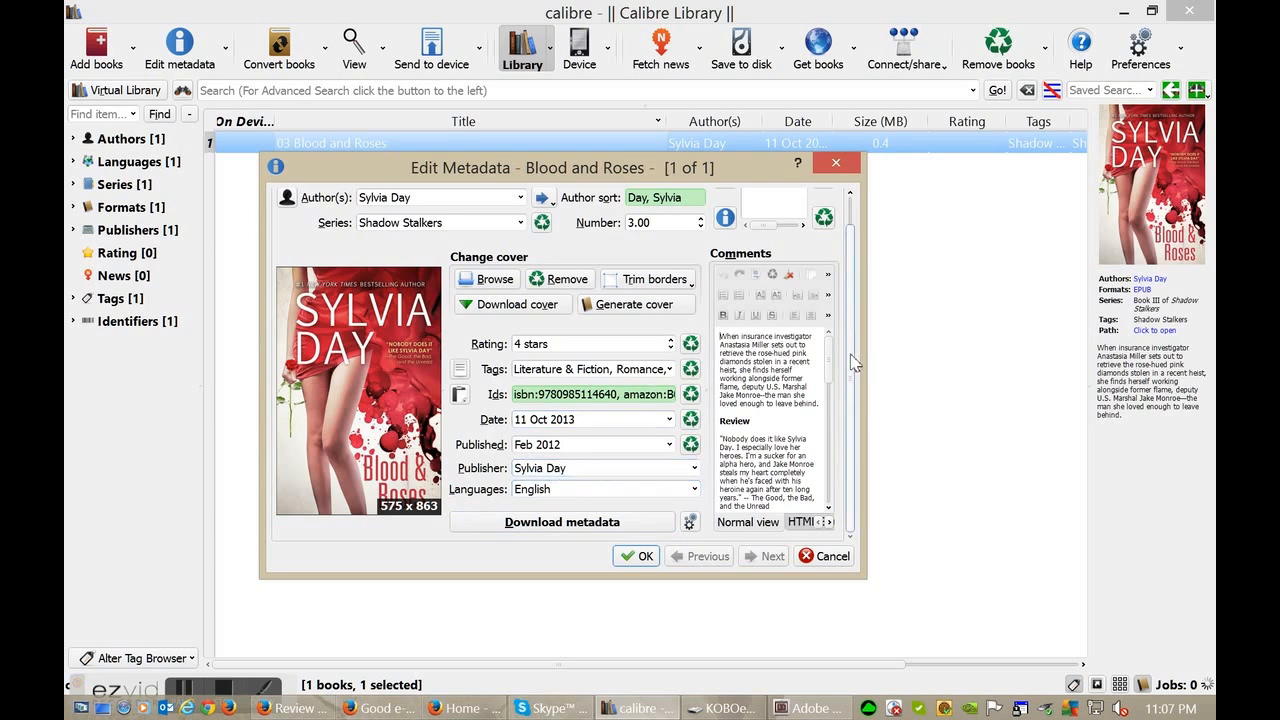
left_click_drag(847, 303, 847, 250)
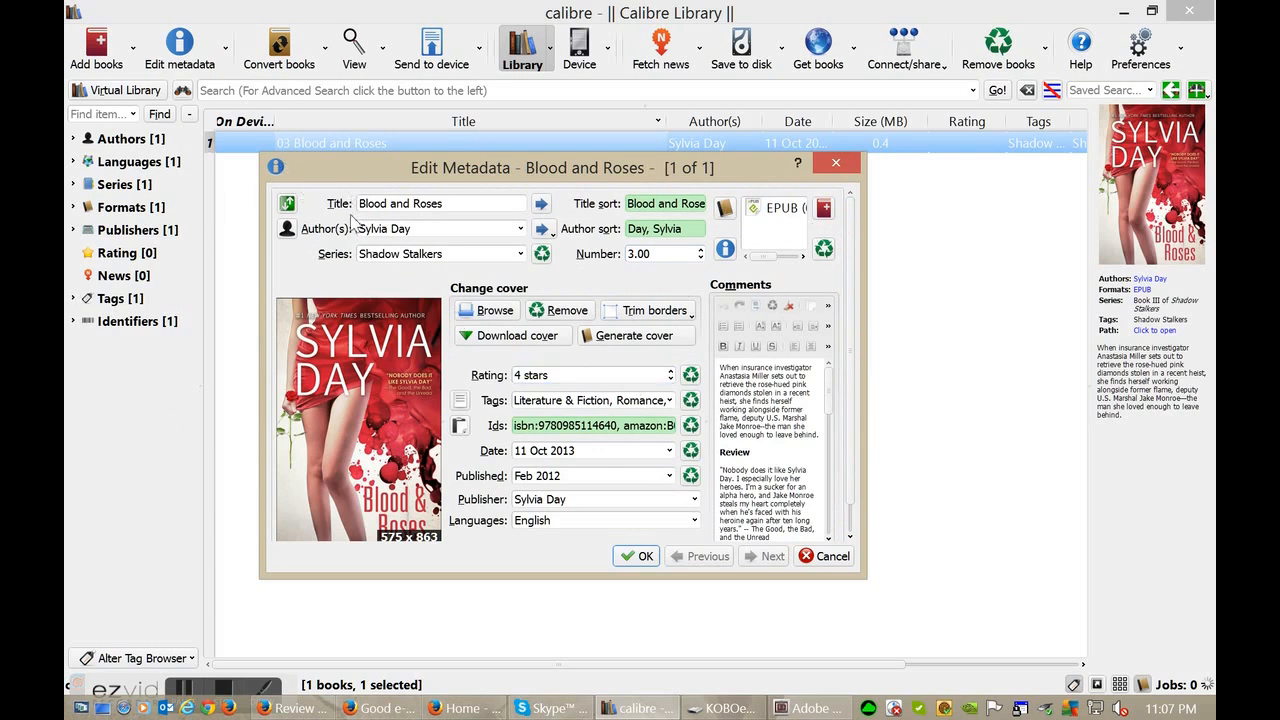
Save the metadata, send Blood and Roses to the Kobo's main memory and view the device's eight books
left_click(640, 557)
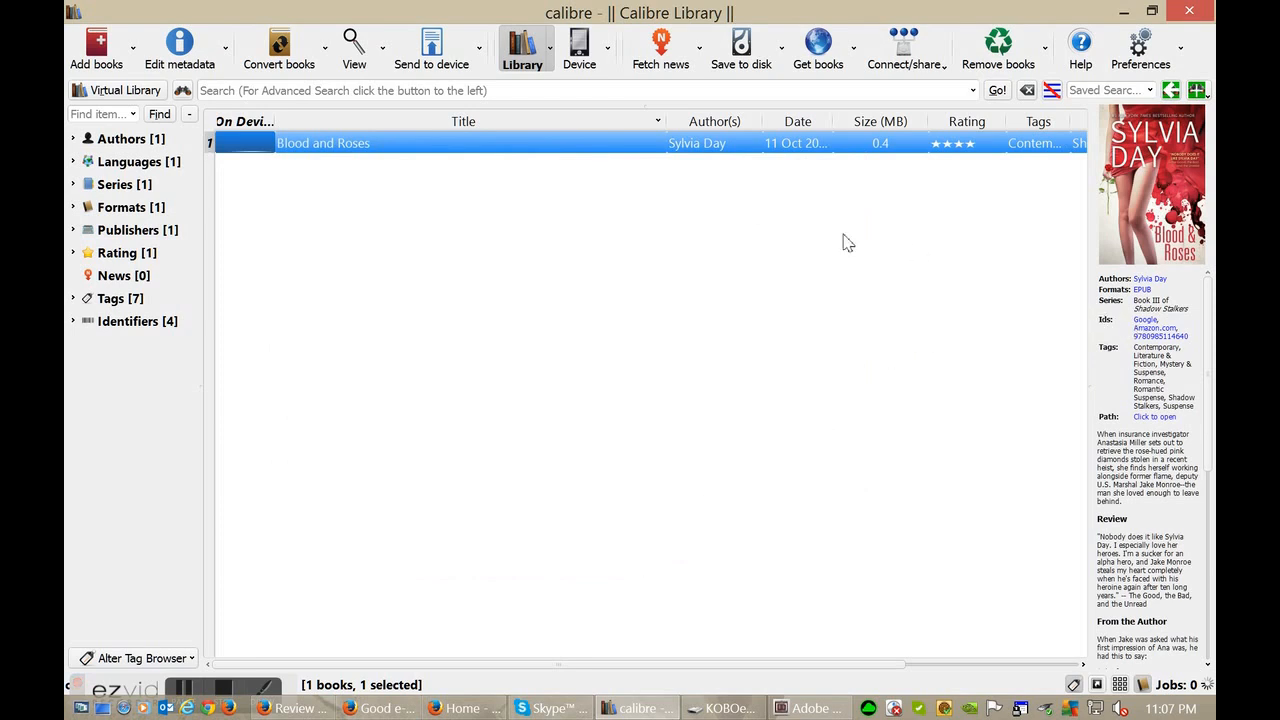
right_click(330, 145)
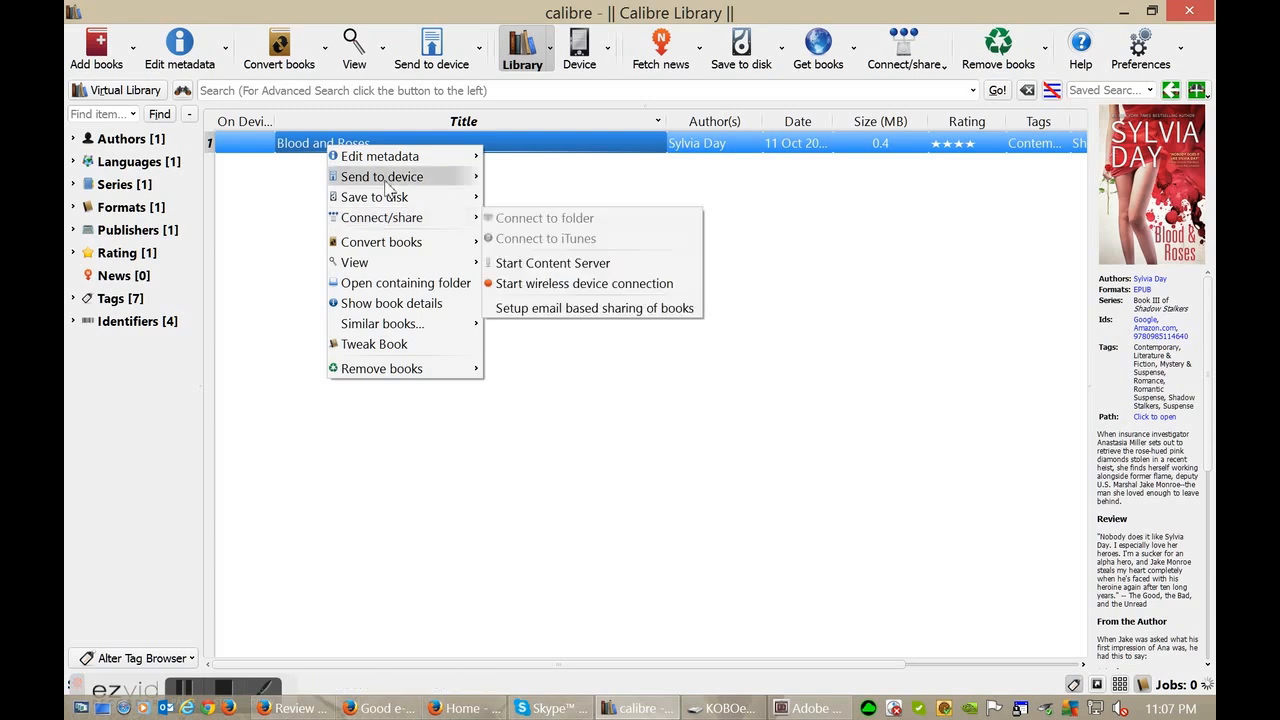
mouse_move(382, 176)
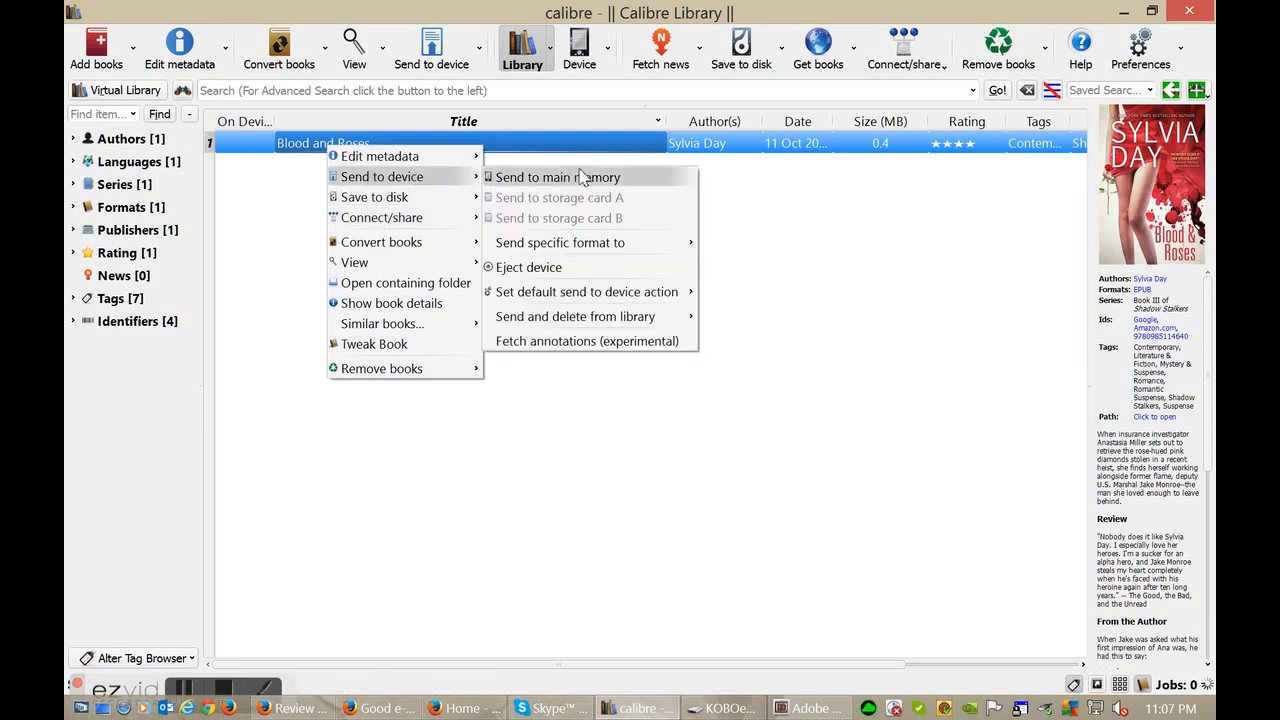
left_click(575, 178)
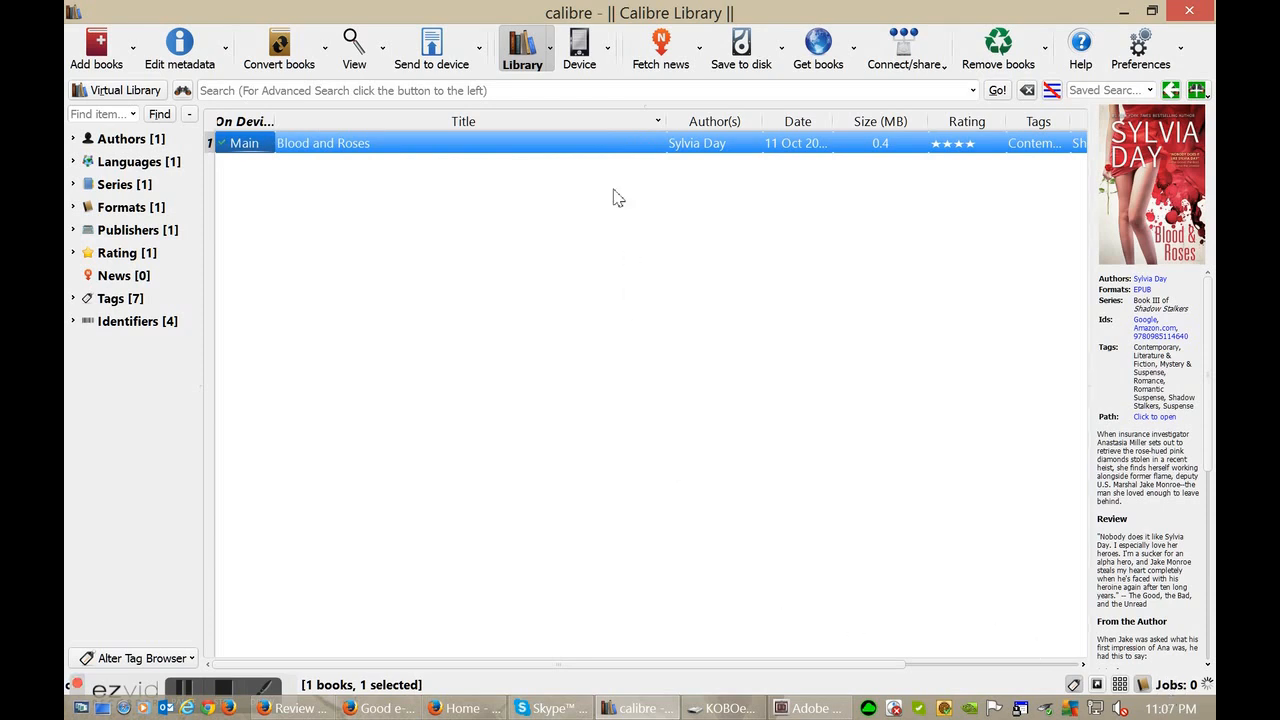
left_click(580, 48)
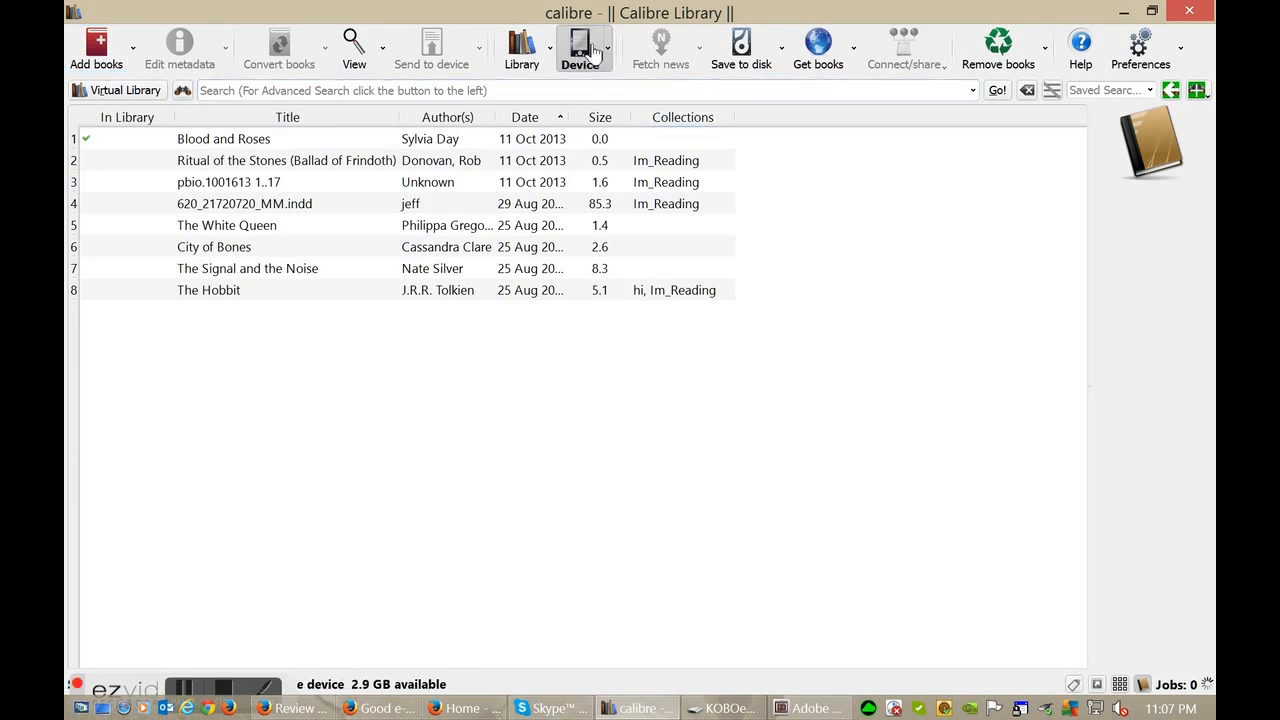
Select the three epubs in Add books but cancel without adding, then bring up the KOBOeReader drive window
left_click(96, 47)
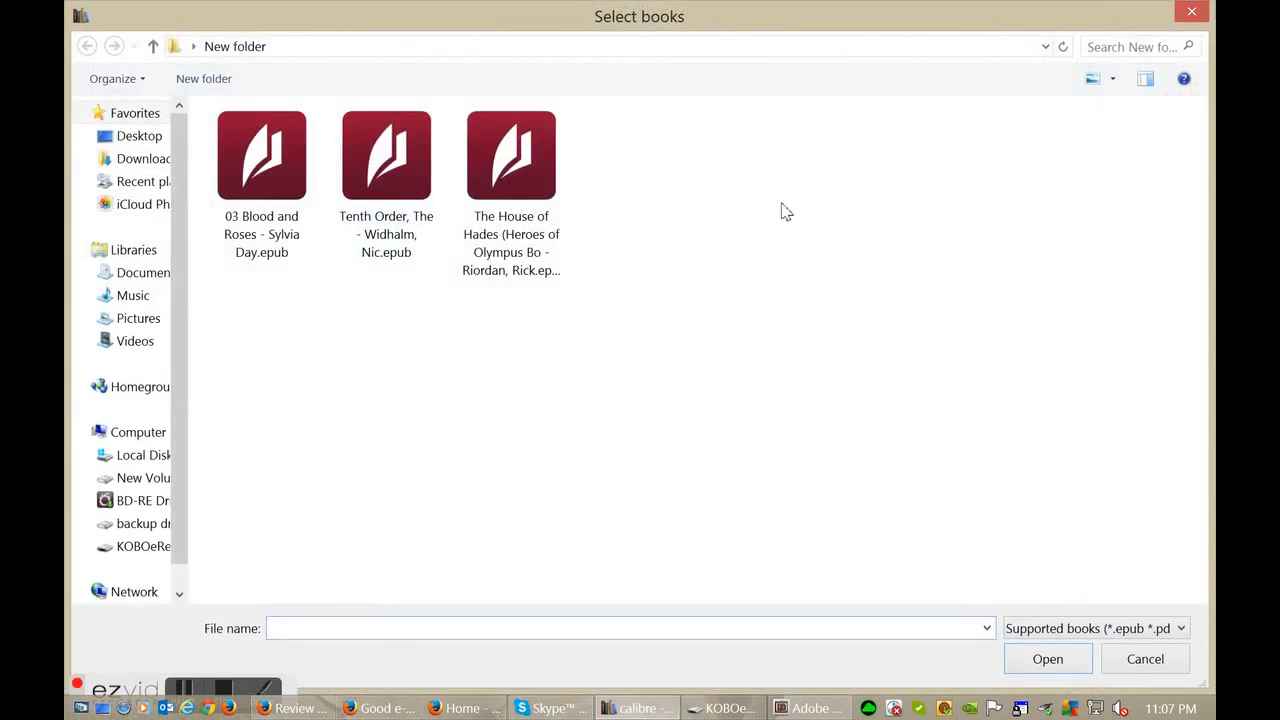
left_click_drag(786, 212, 200, 370)
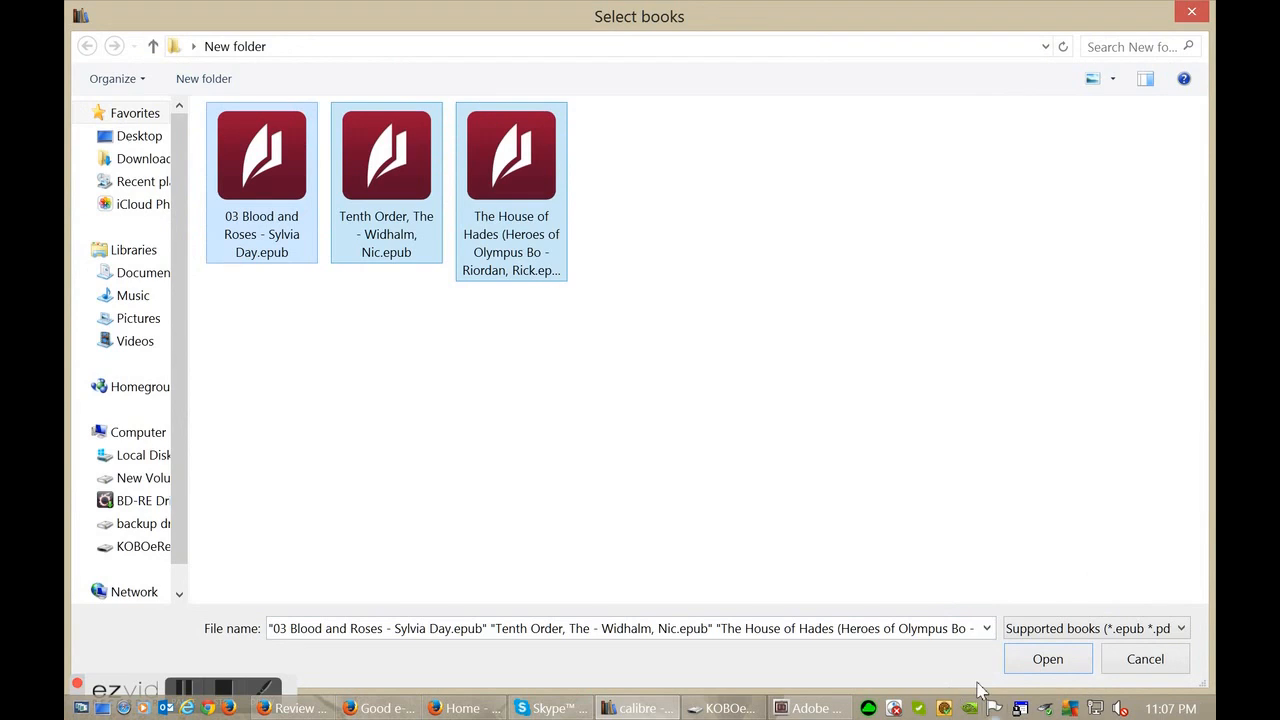
left_click(1145, 659)
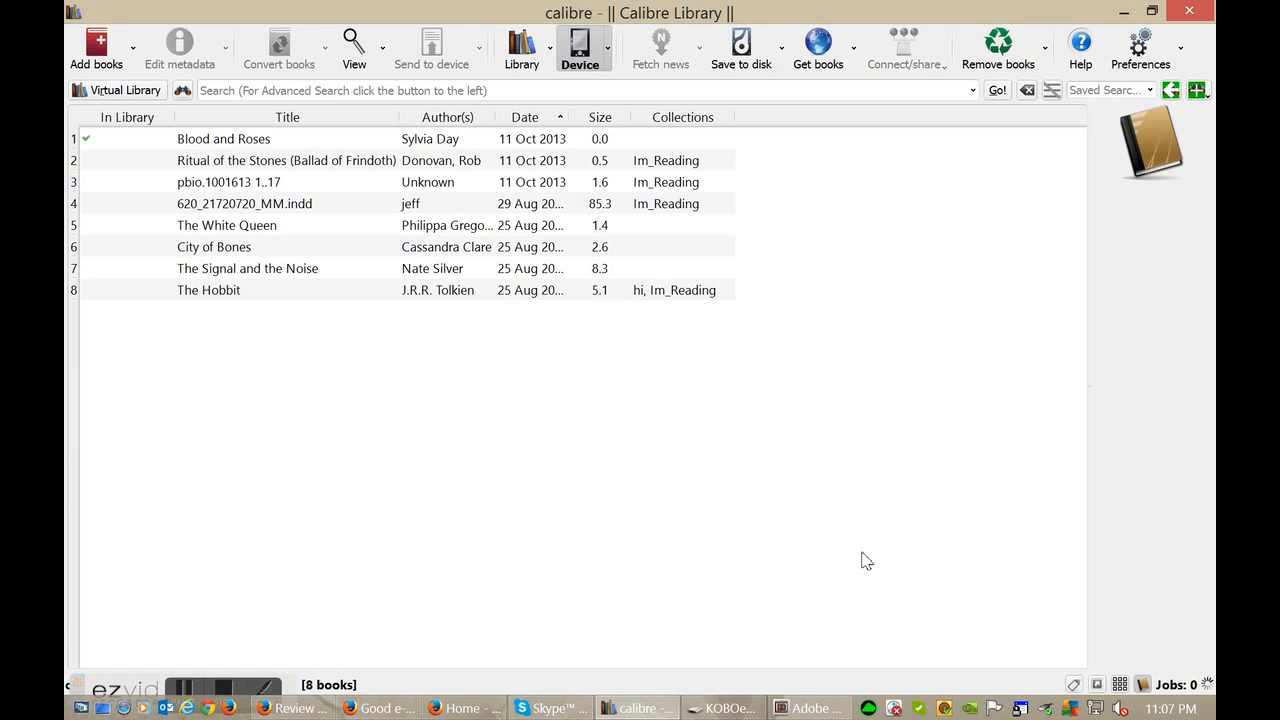
left_click(722, 708)
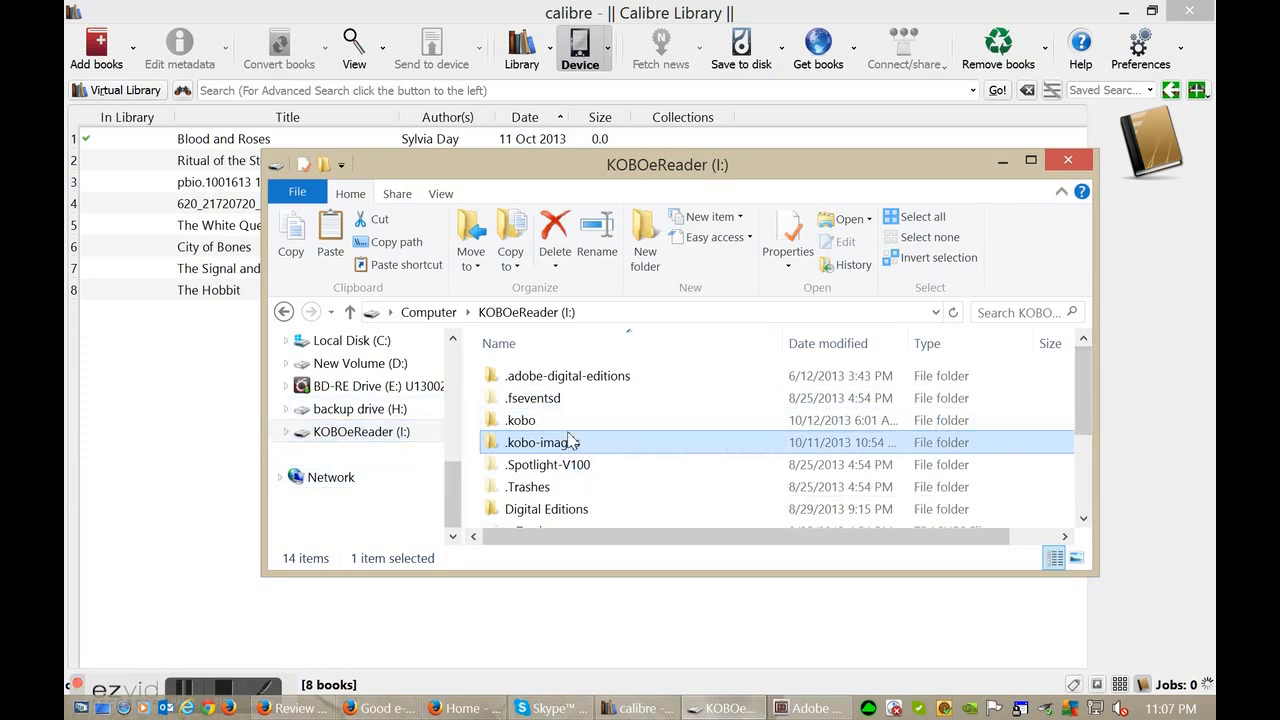
left_click_drag(1085, 400, 1085, 425)
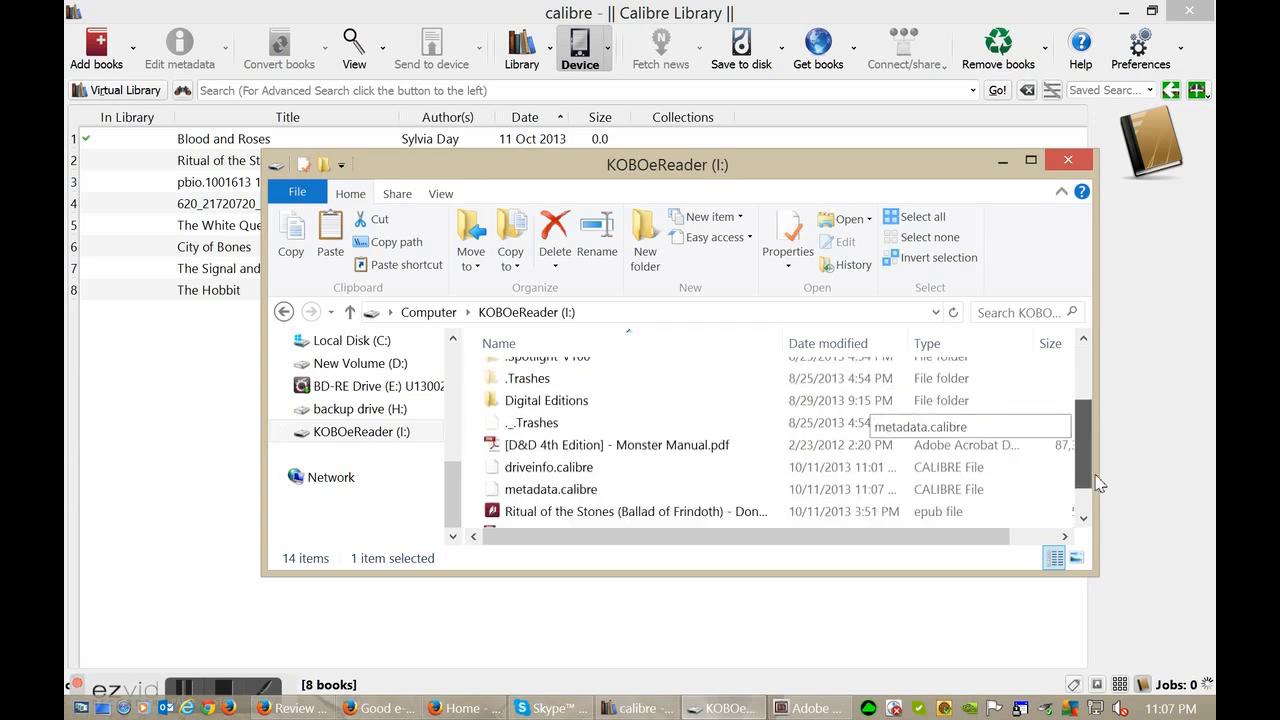
Look over files on the KOBOeReader drive, including Monster Manual and Ritual of the Stones, then show the desktop
left_click(567, 373)
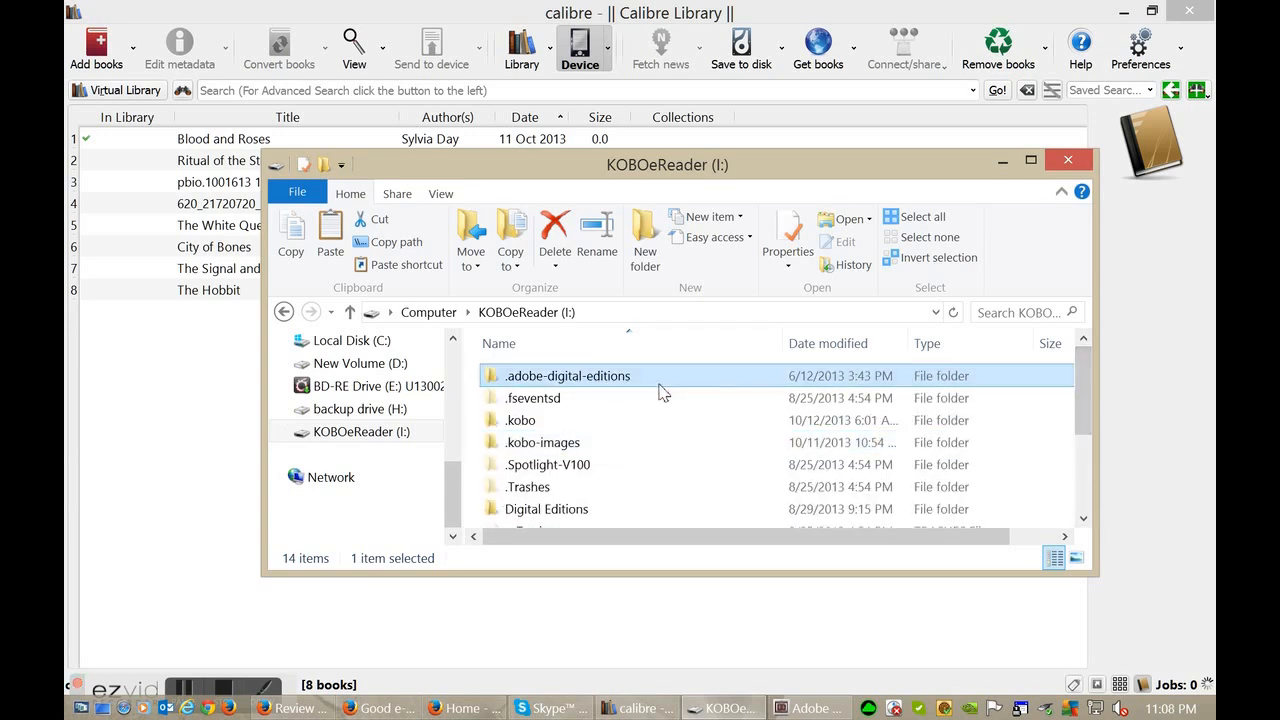
scroll(656, 407, "down", 3)
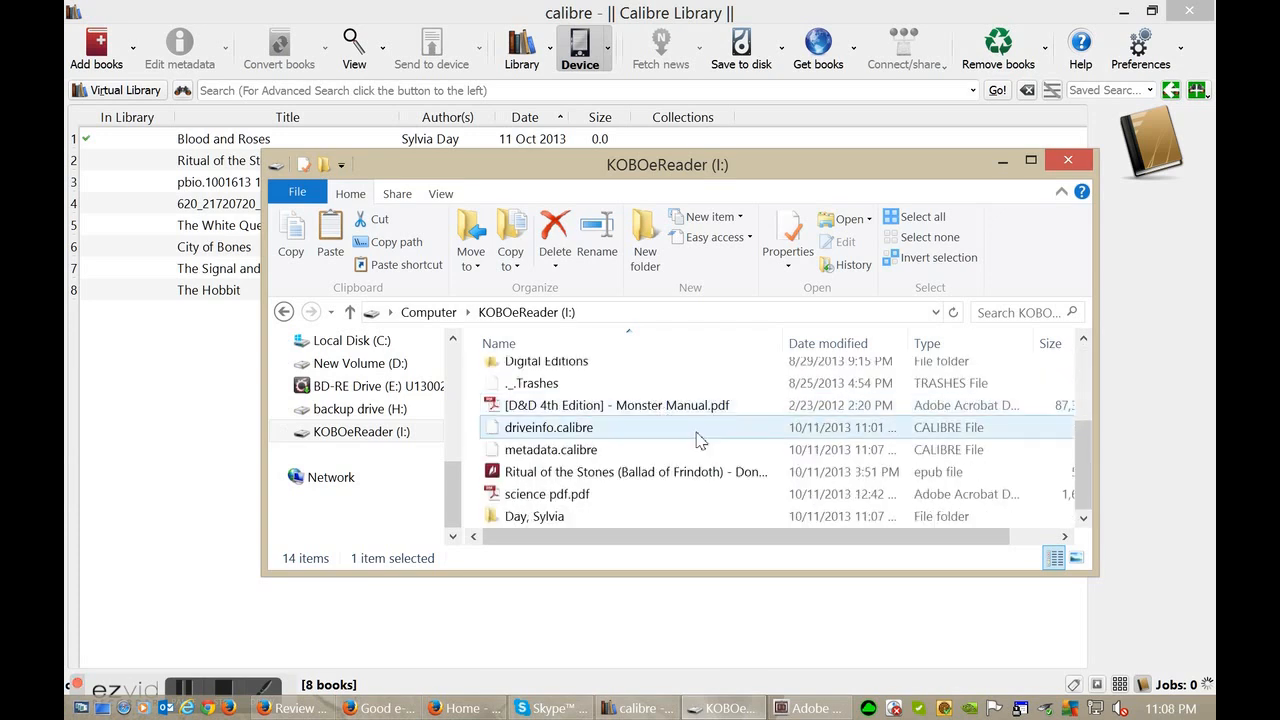
left_click(640, 471)
scroll(713, 480, "up", 3)
scroll(713, 480, "down", 3)
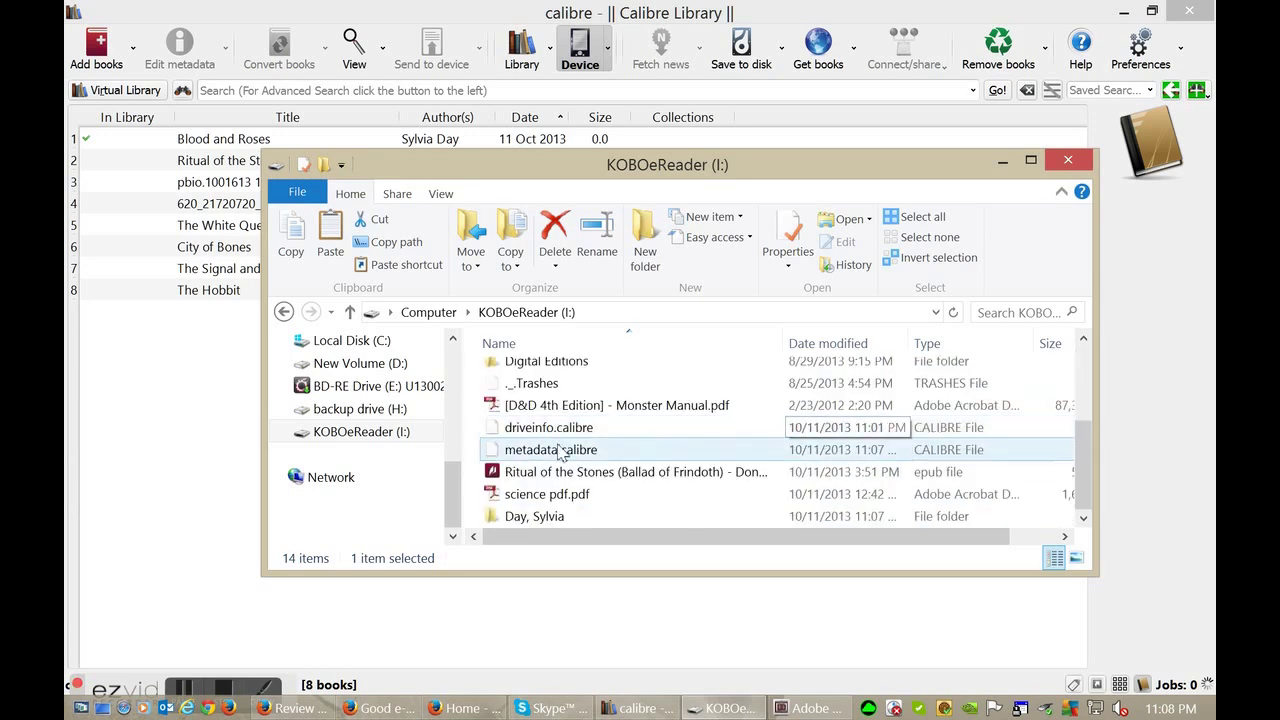
scroll(702, 495, "up", 1)
scroll(702, 495, "down", 1)
left_click(676, 413)
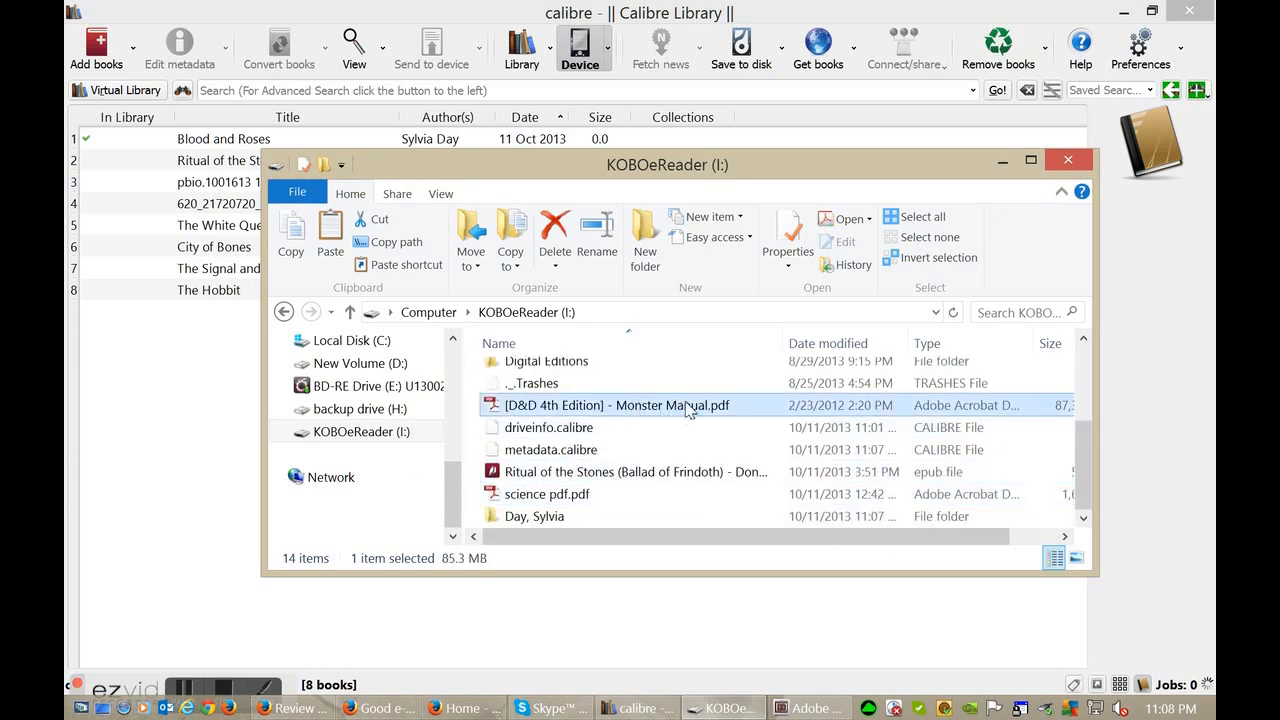
left_click(652, 480)
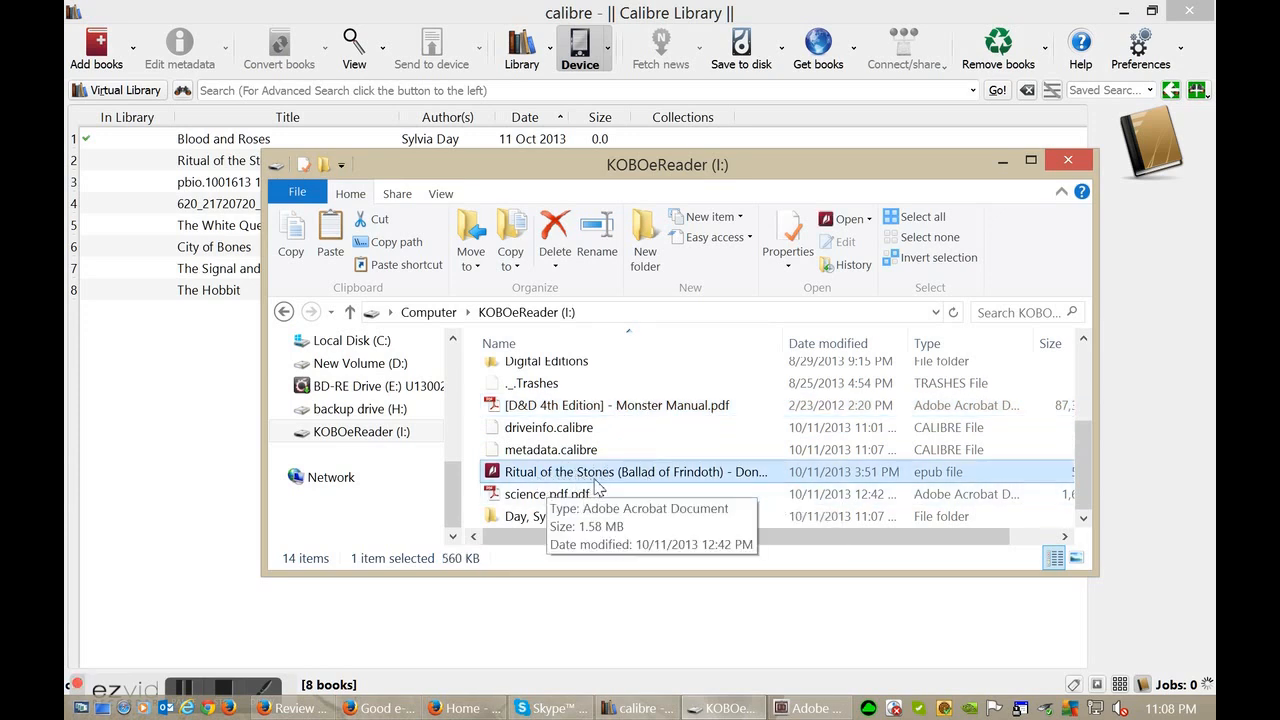
scroll(676, 495, "up", 3)
scroll(676, 495, "down", 3)
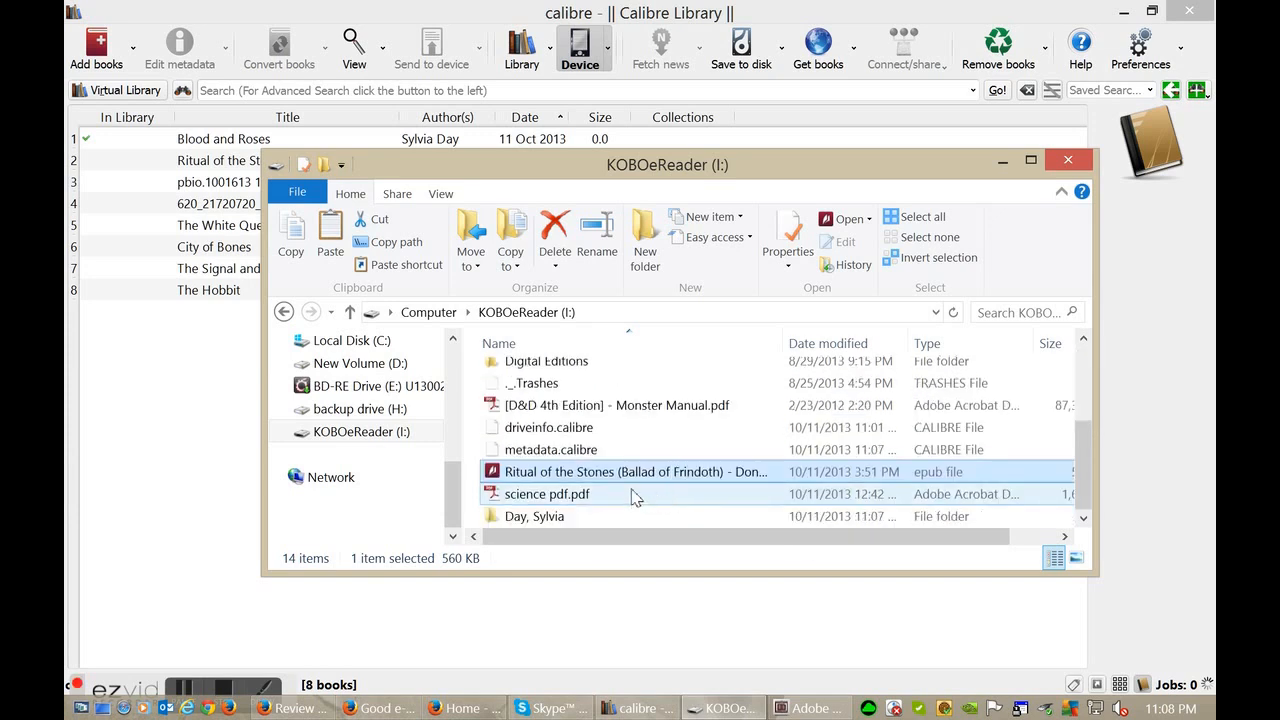
key("super+d")
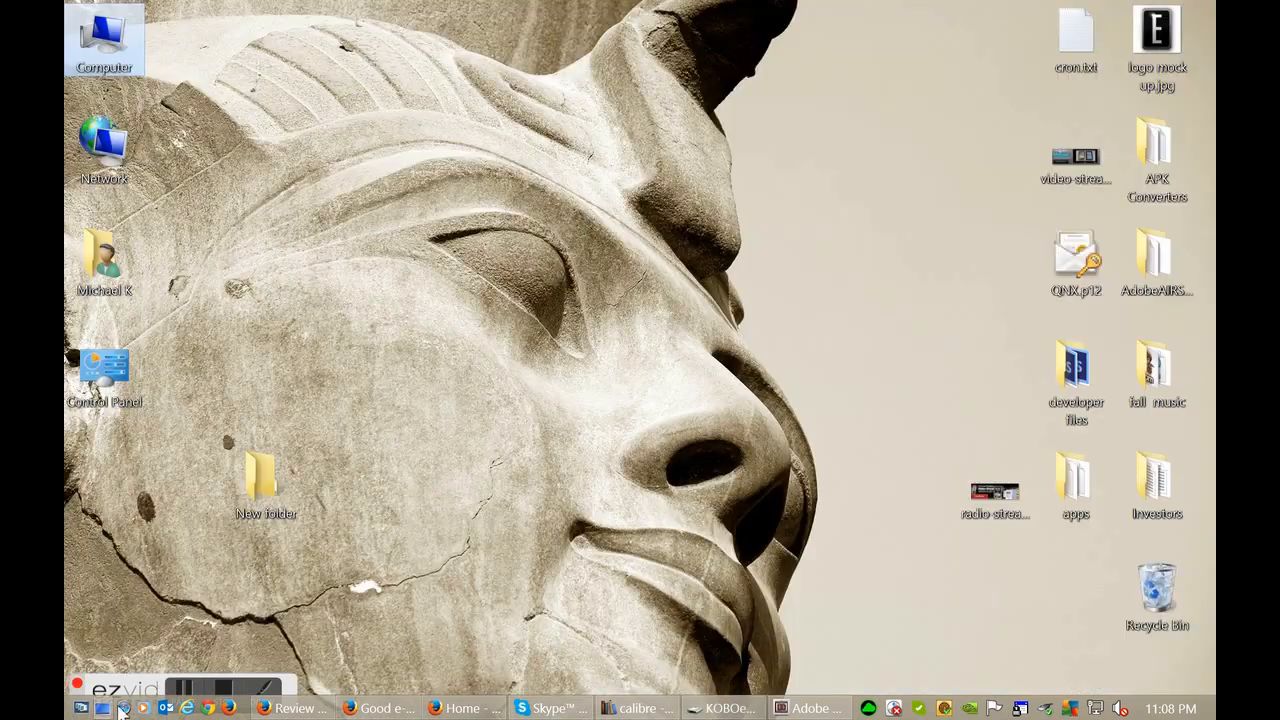
Copy the Tenth Order, The - Widhalm, Nic.epub from the desktop's New folder
double_click(260, 480)
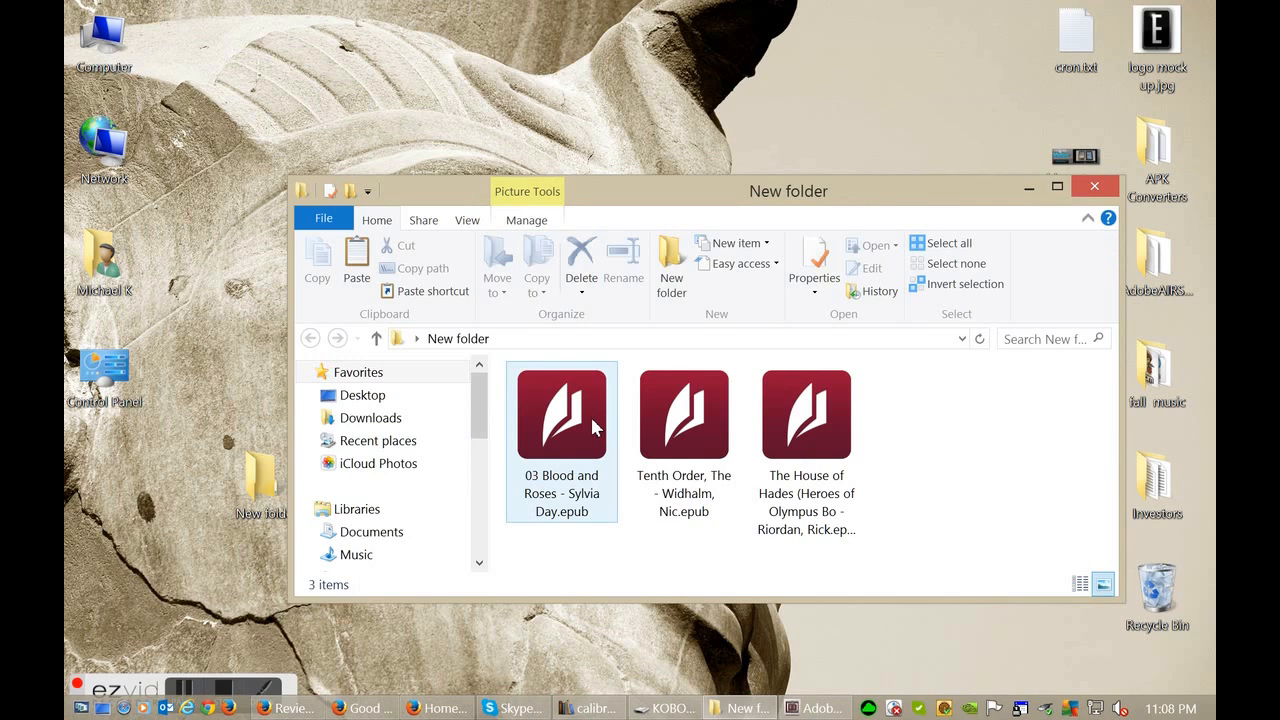
right_click(684, 440)
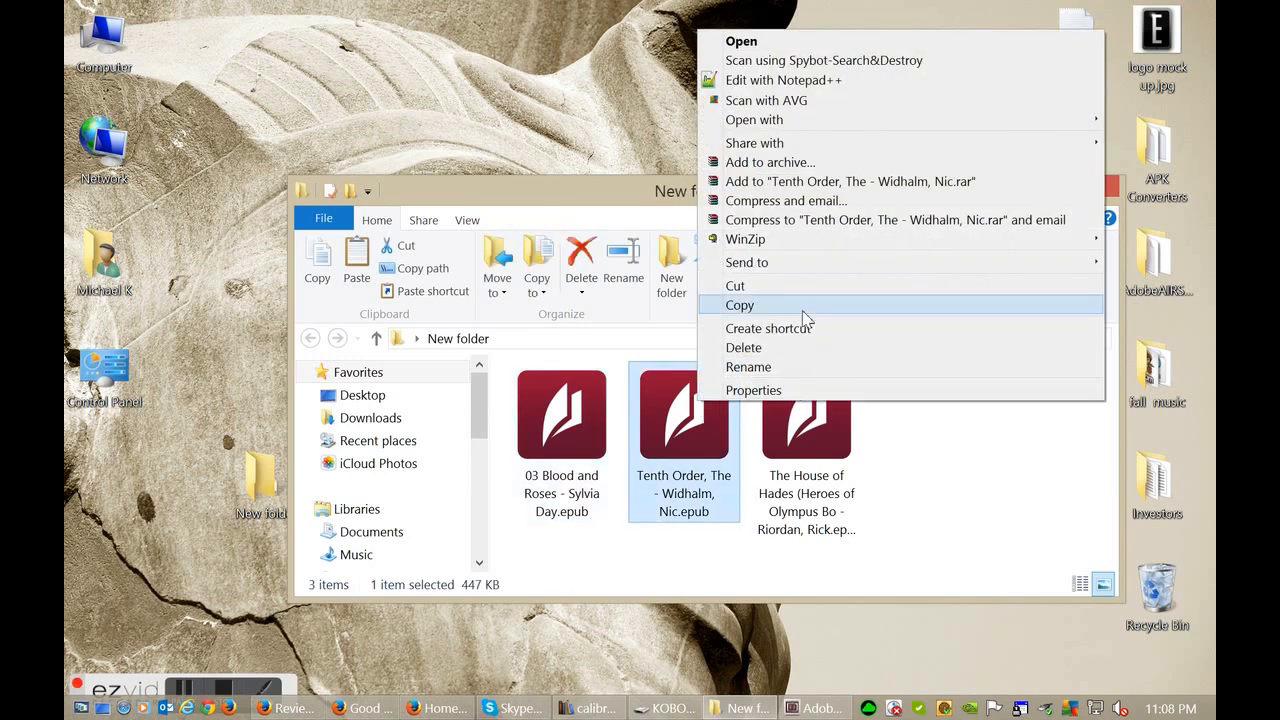
left_click(780, 305)
mouse_move(742, 708)
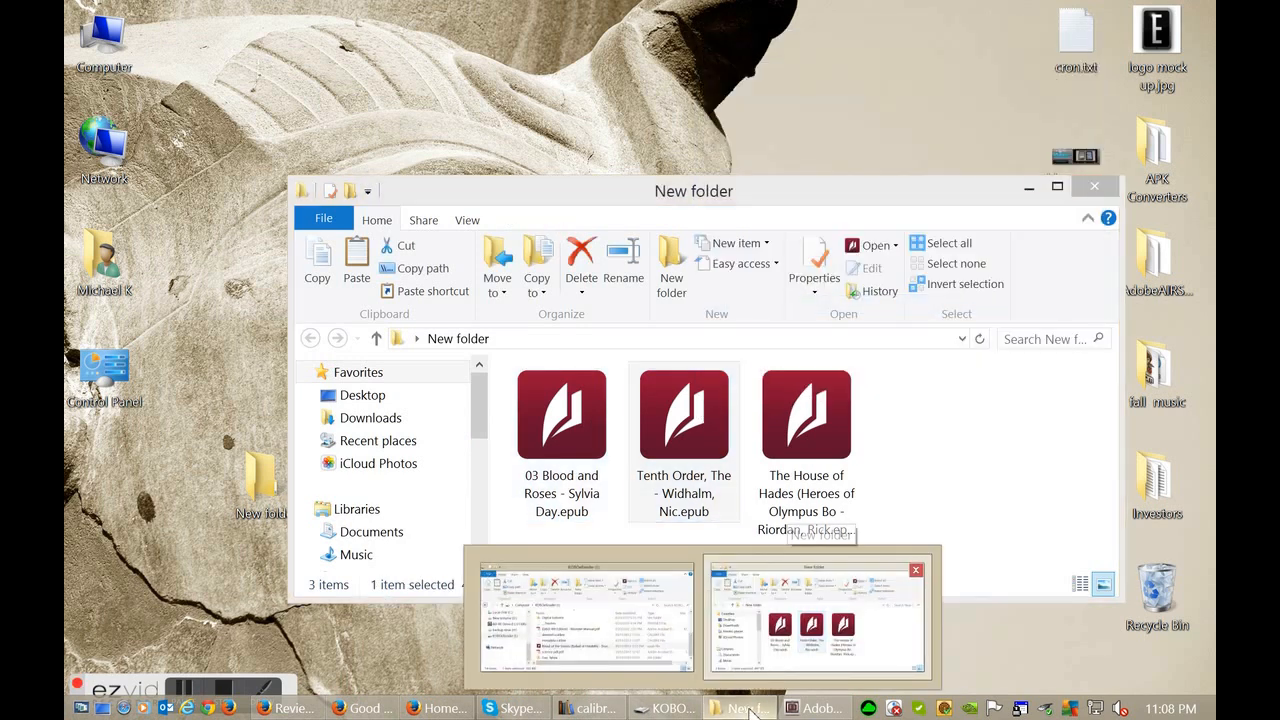
Paste the Tenth Order epub onto the KOBOeReader drive, then switch to Adobe Digital Editions
left_click(585, 618)
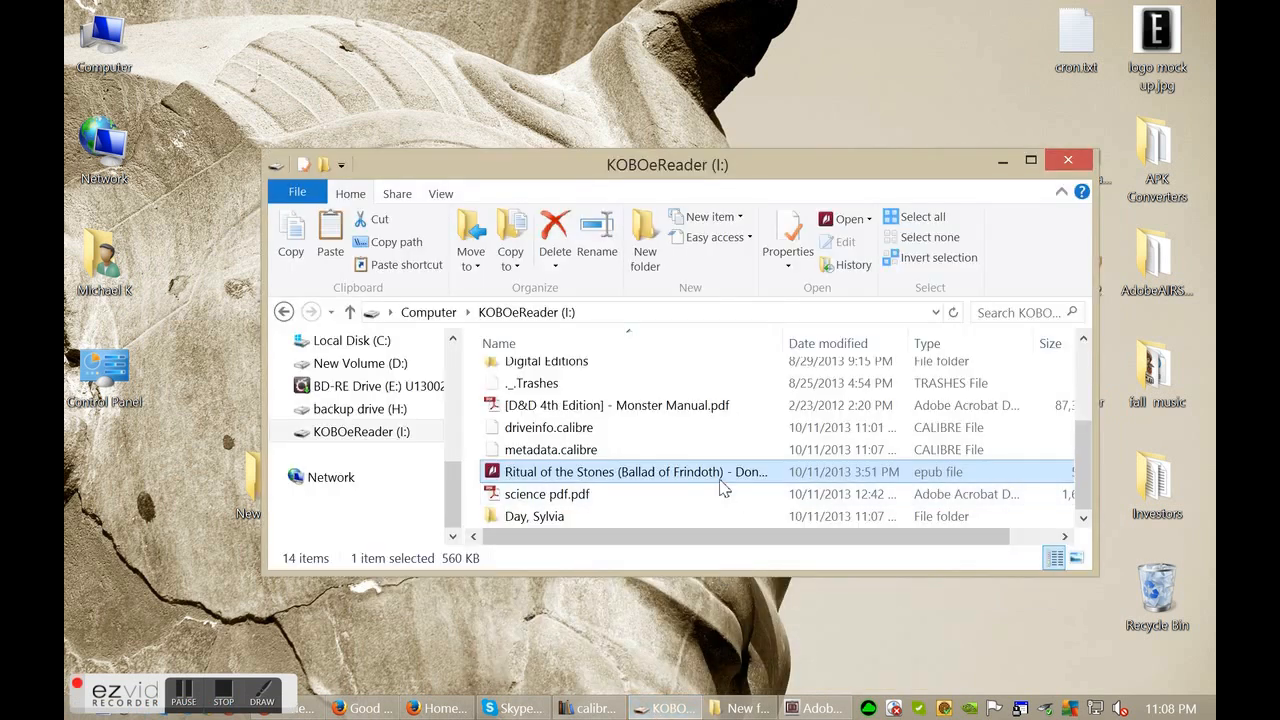
right_click(712, 472)
left_click(640, 440)
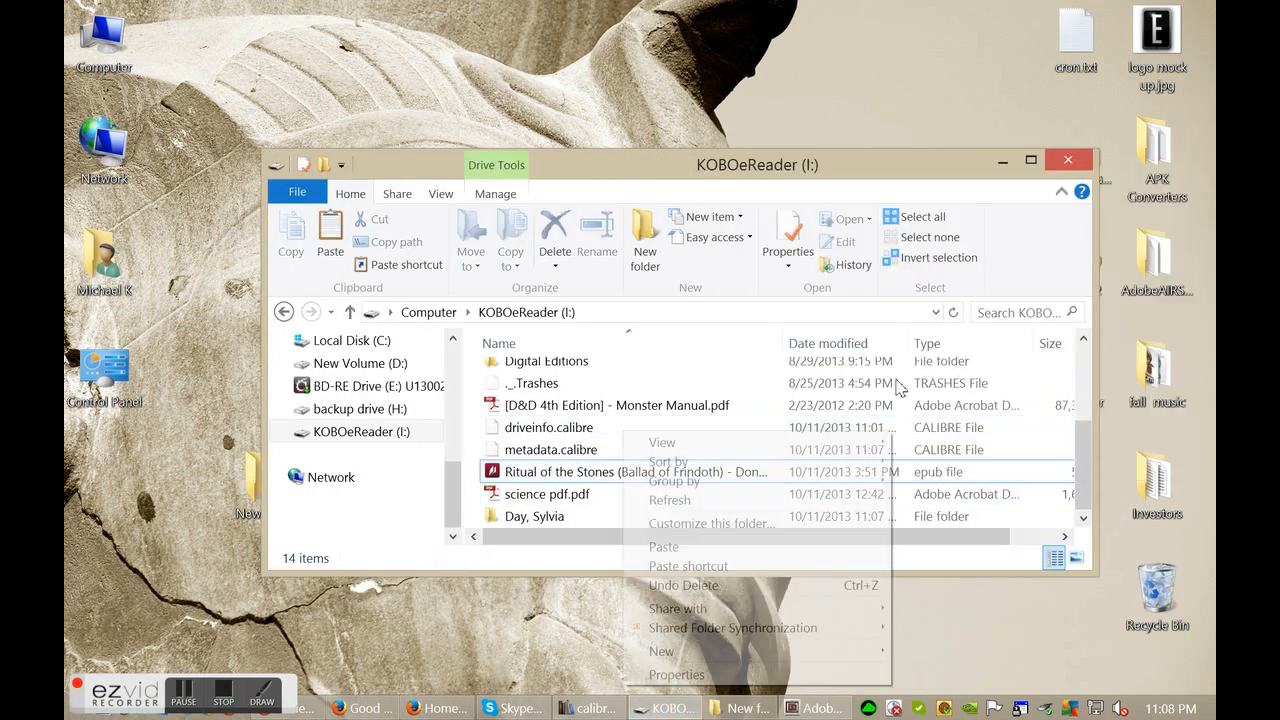
right_click(640, 440)
right_click(1050, 352)
right_click(1008, 372)
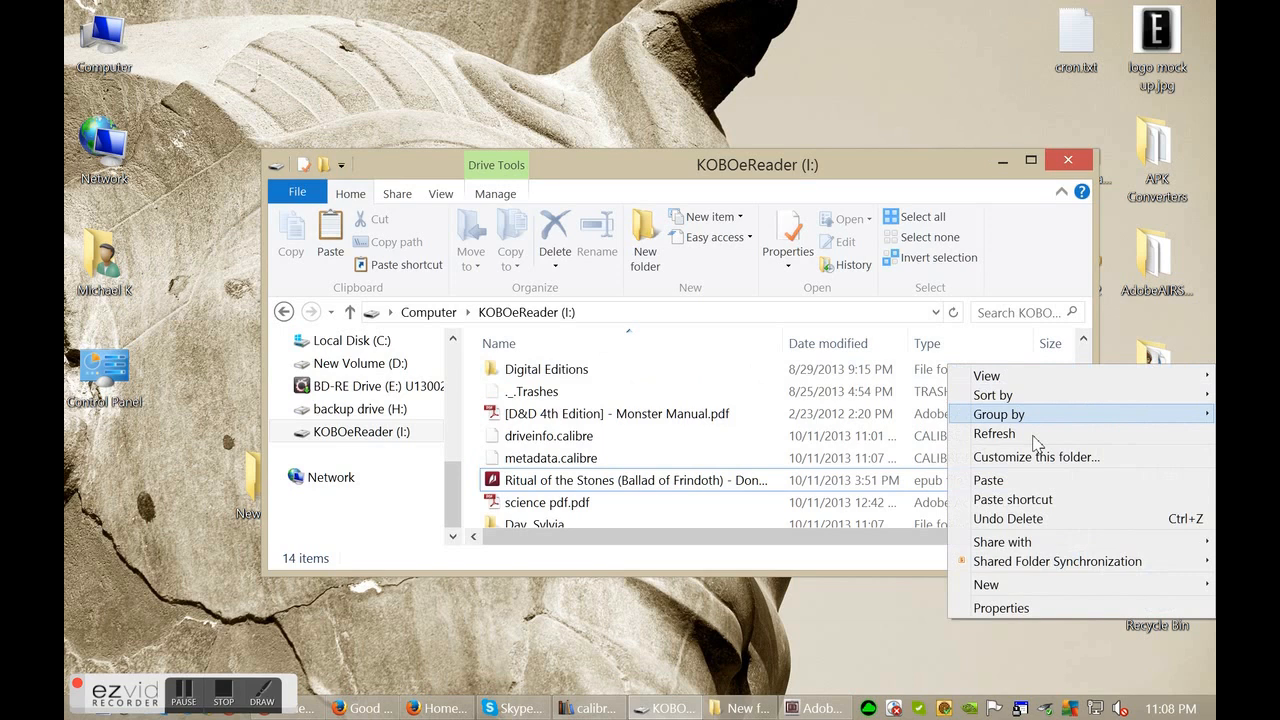
left_click(1003, 474)
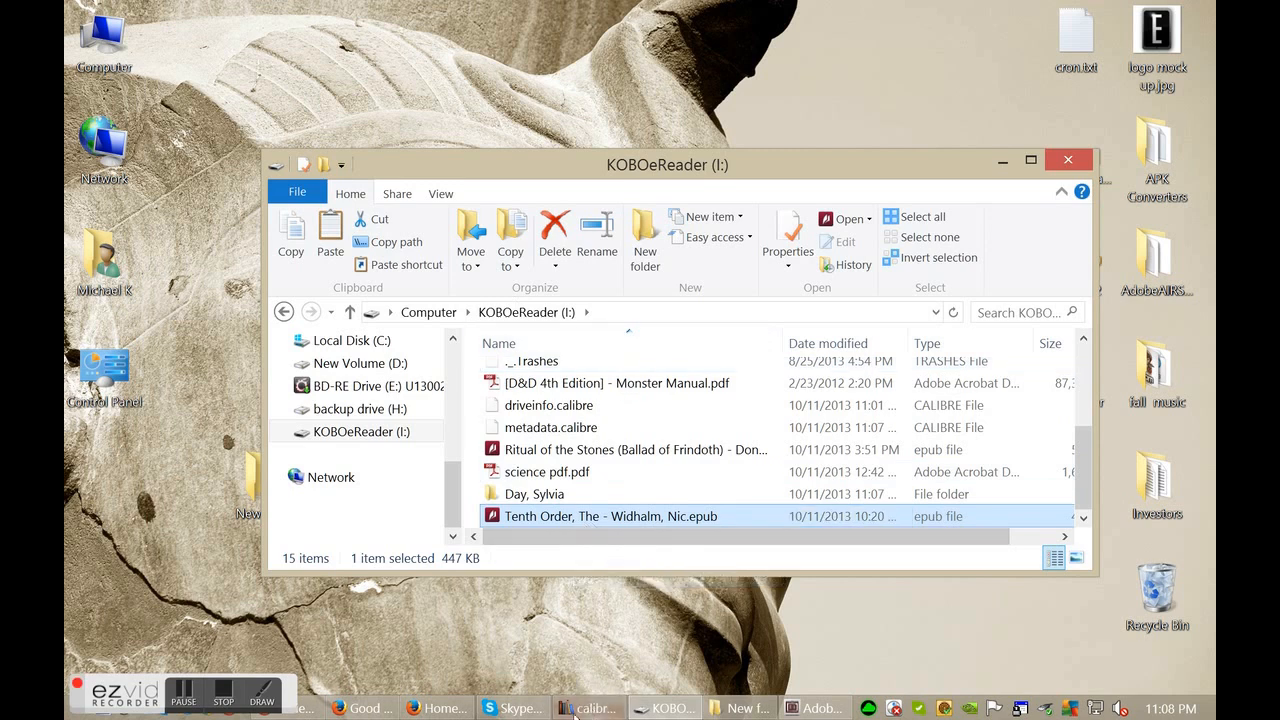
left_click(815, 708)
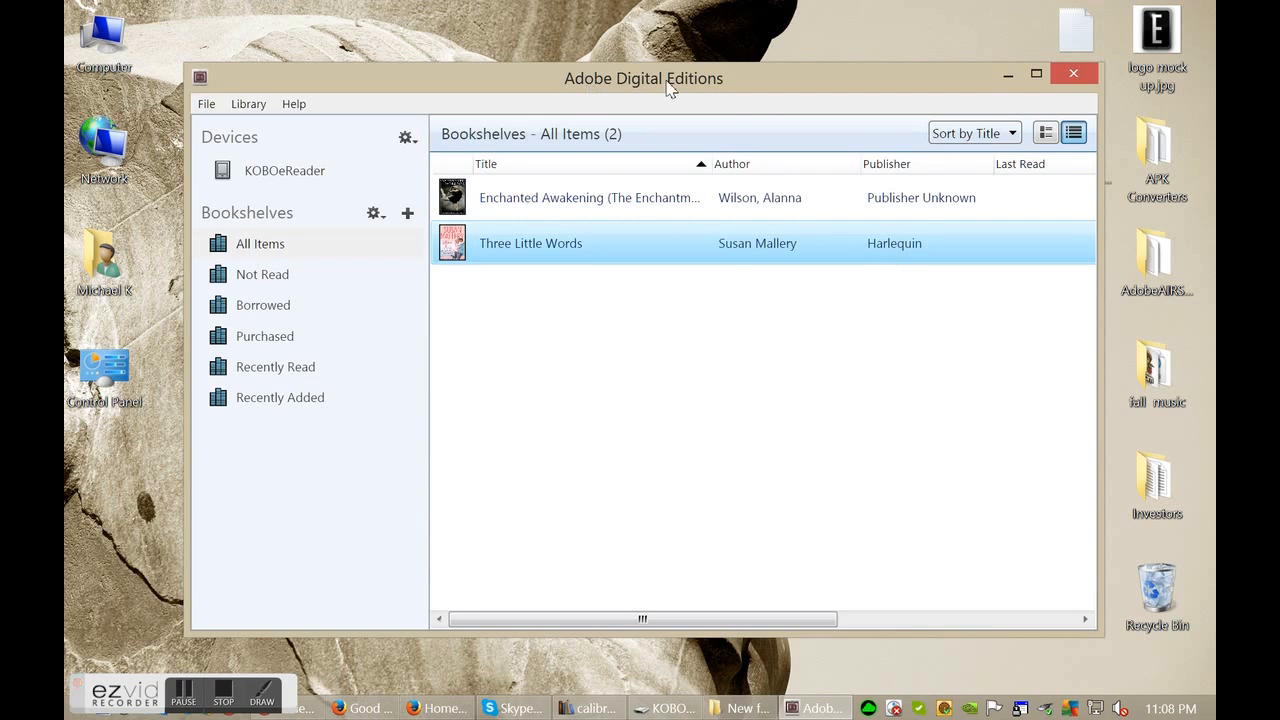
Browse Adobe Digital Editions' Help and Library menus, then choose File > Add to Library
left_click(294, 104)
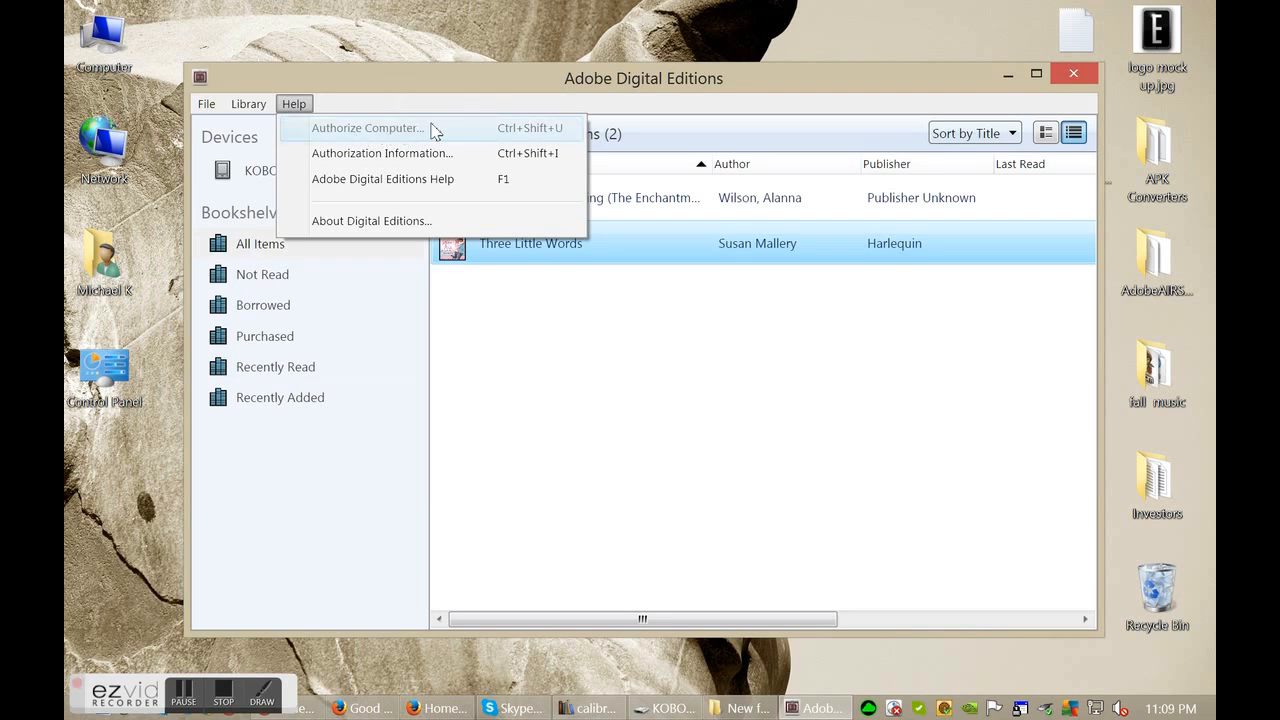
left_click(353, 103)
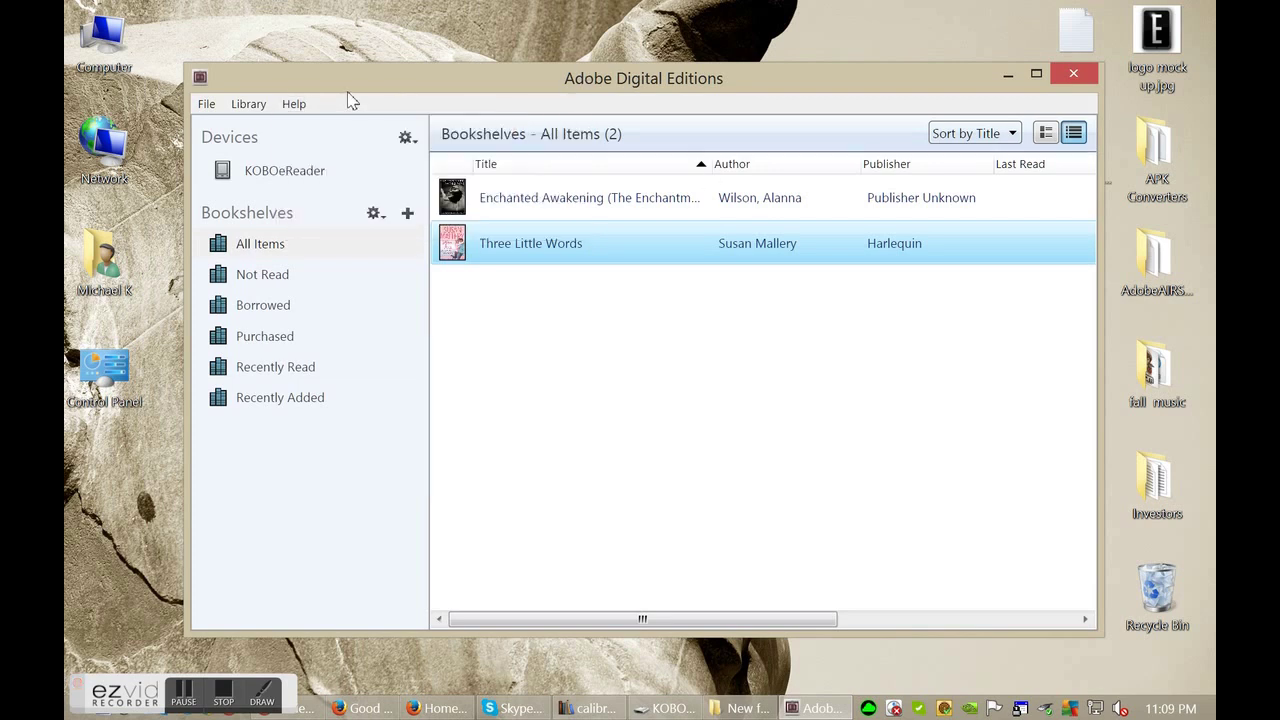
left_click(249, 104)
left_click(206, 104)
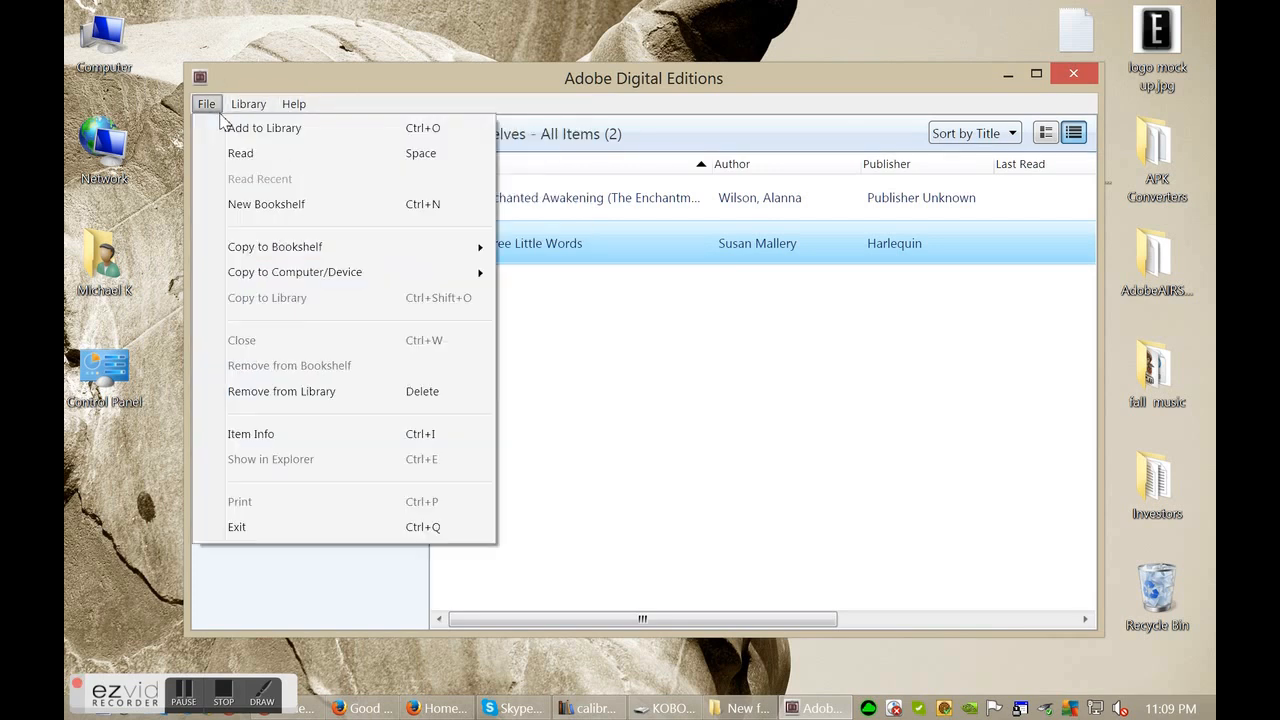
Add The House of Hades from New folder to the Adobe Digital Editions library
left_click(258, 128)
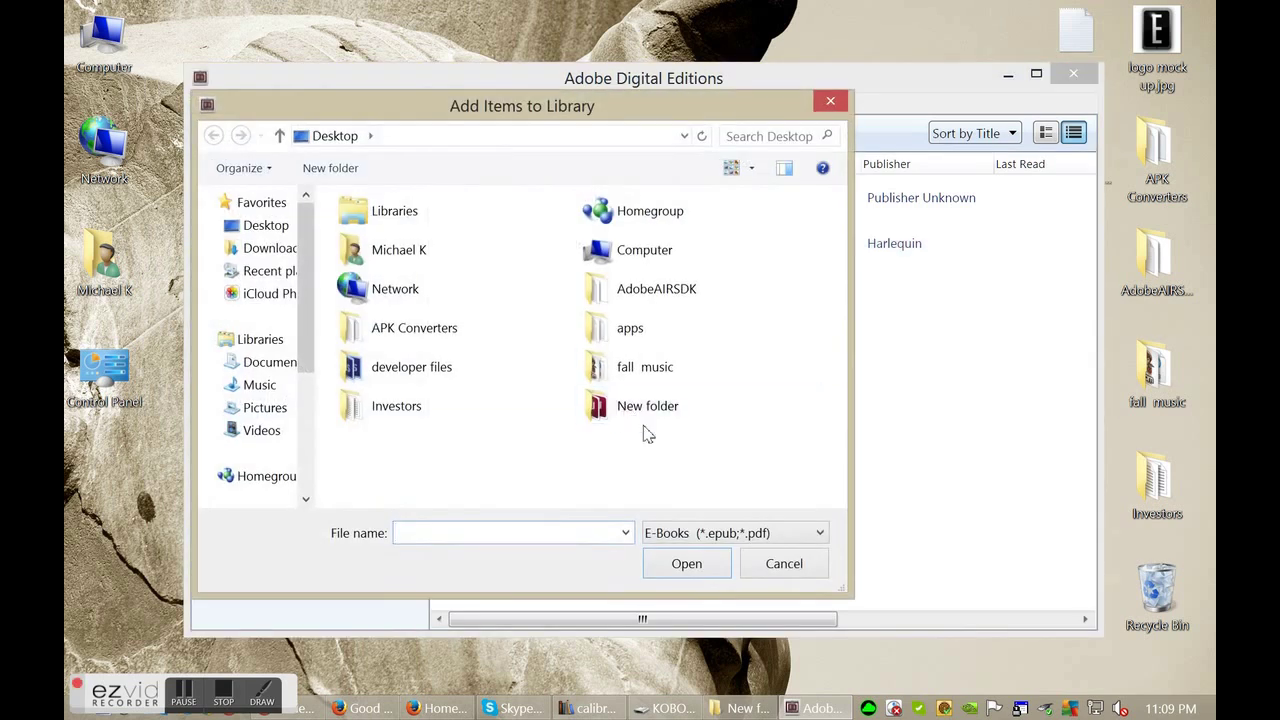
double_click(623, 408)
double_click(644, 245)
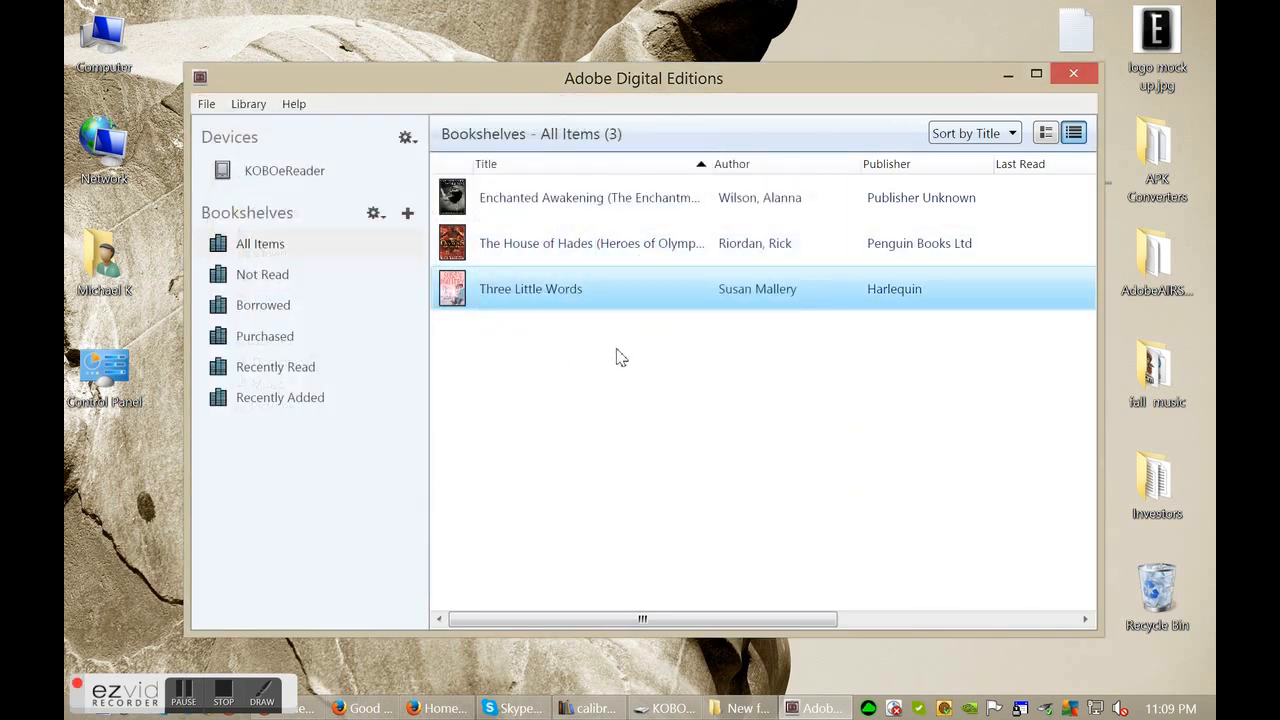
left_click(582, 248)
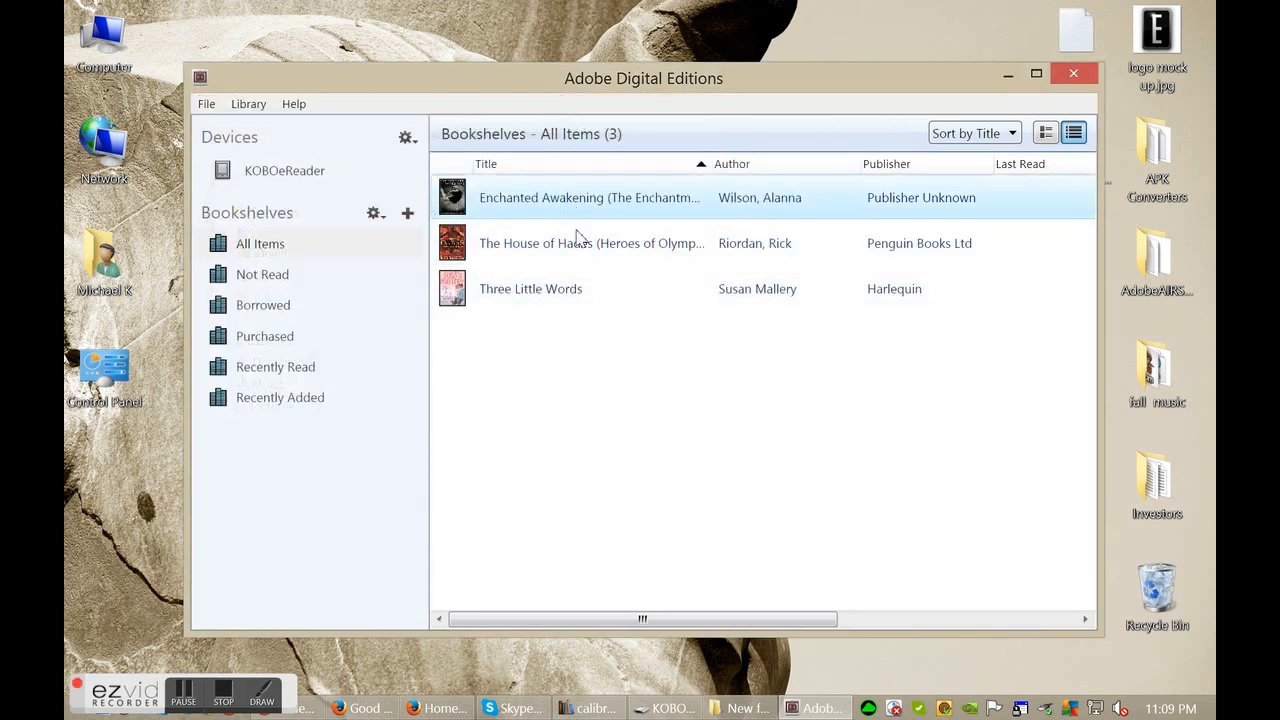
left_click(560, 288)
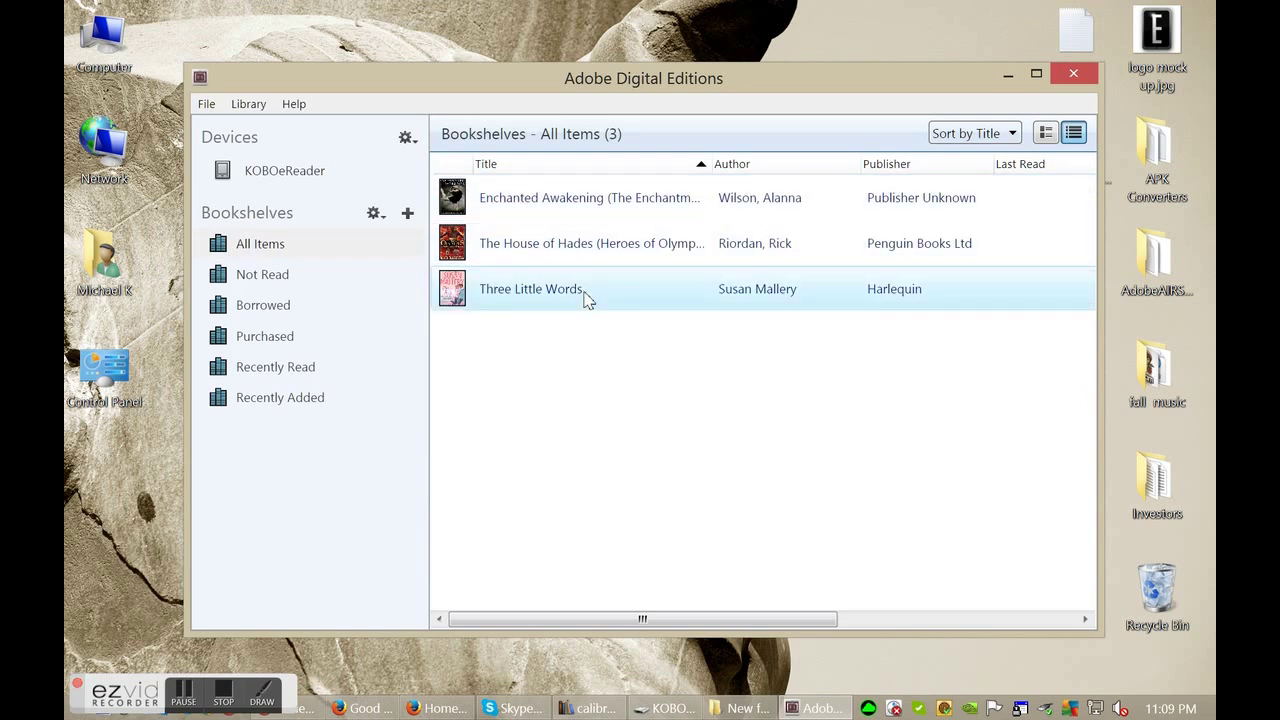
left_click(540, 200)
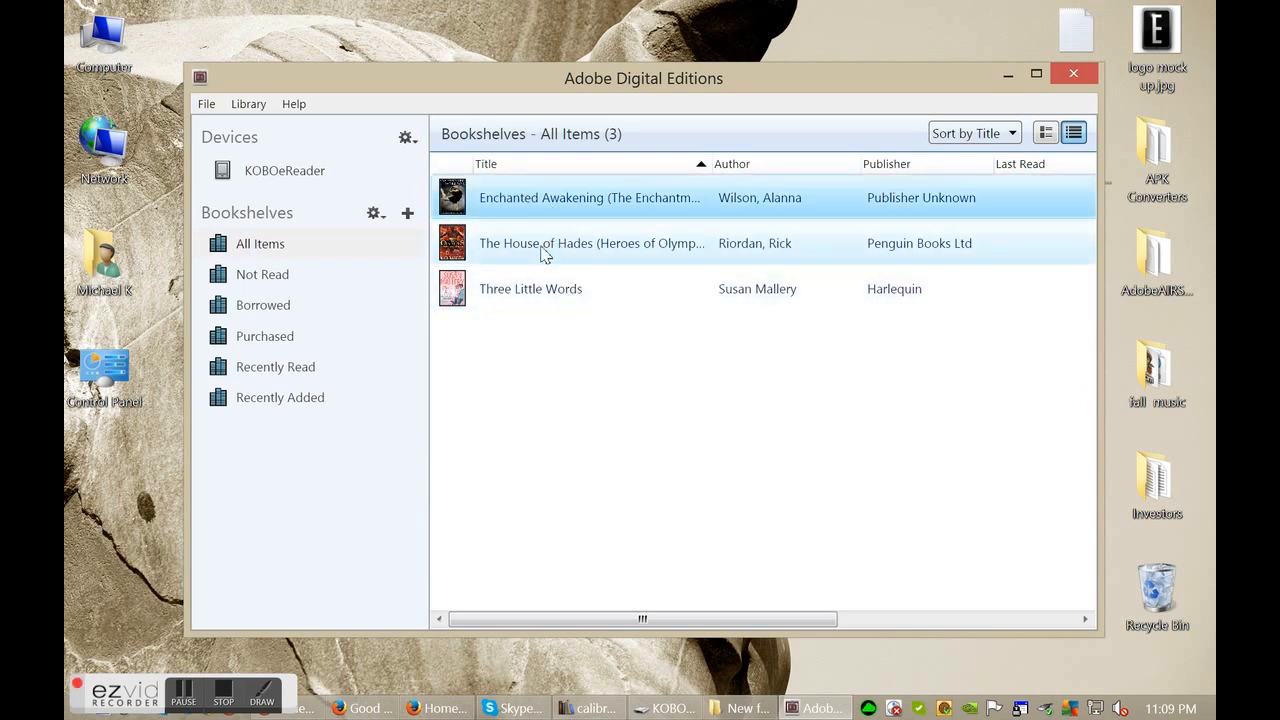
Drag Enchanted Awakening to KOBOeReader (copy fails), dismiss the error, then copy The House of Hades to the device
left_click_drag(586, 207, 268, 281)
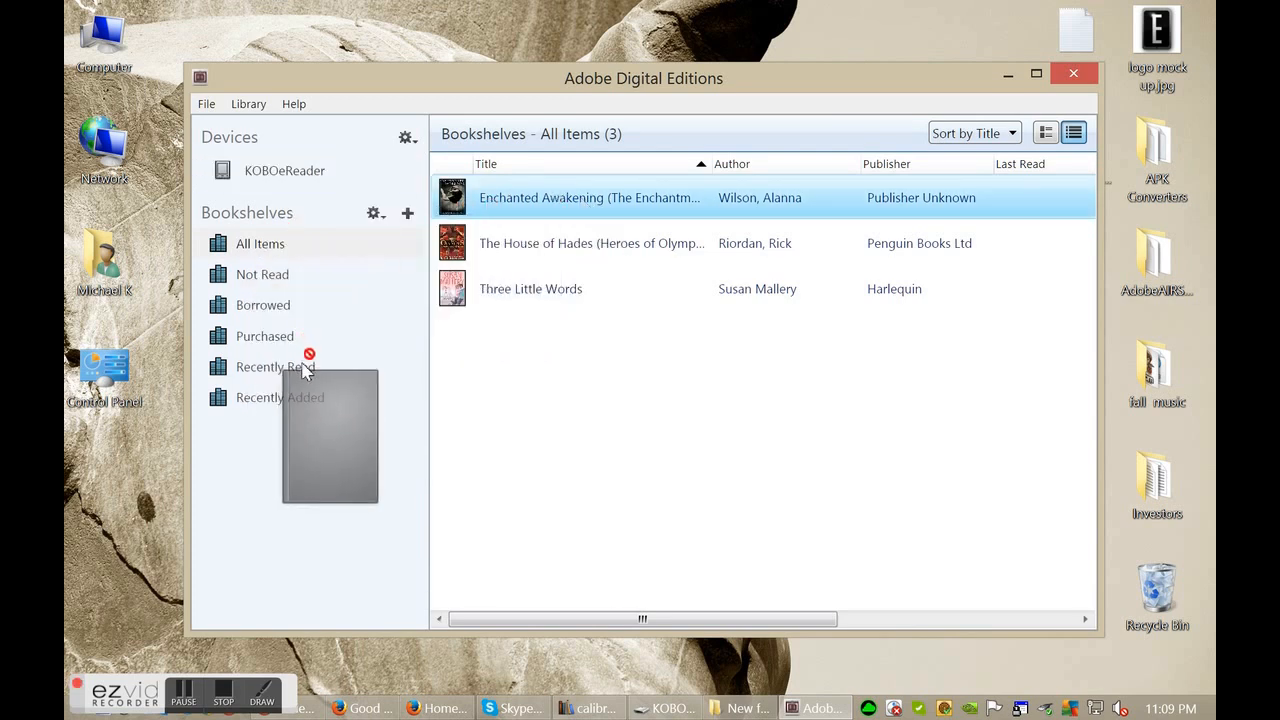
left_click_drag(268, 281, 283, 180)
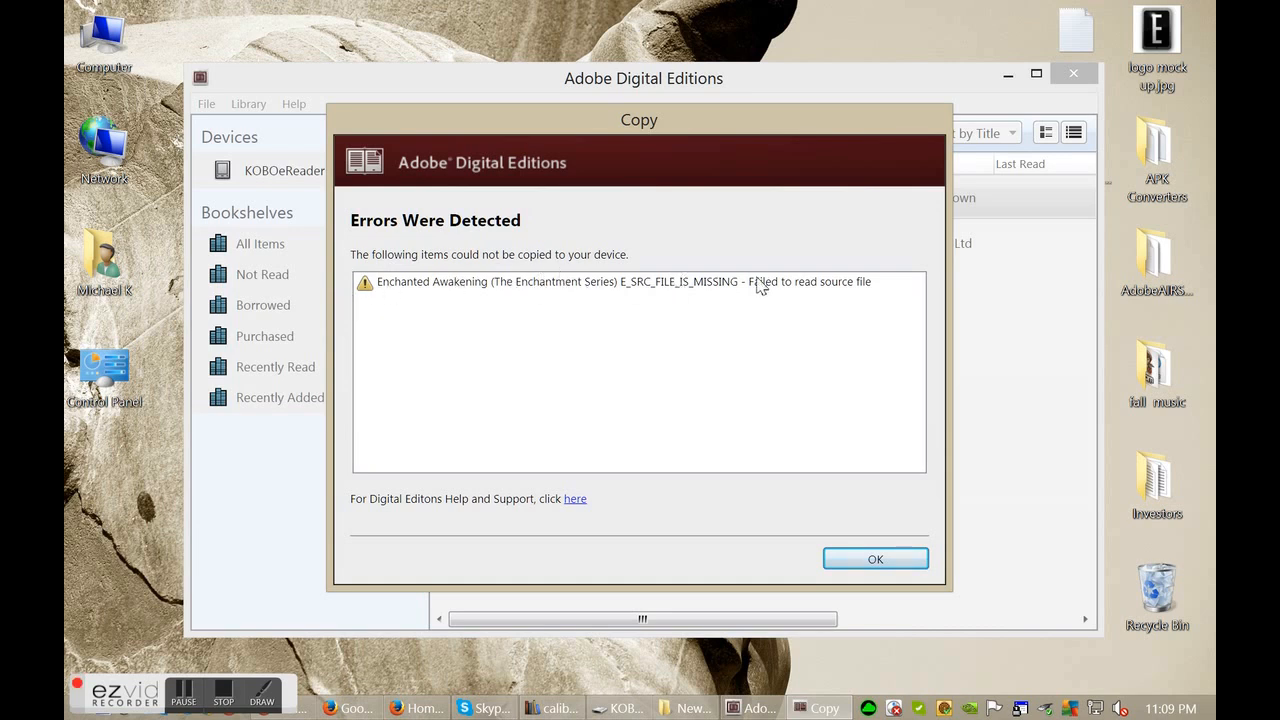
left_click(875, 559)
left_click(590, 243)
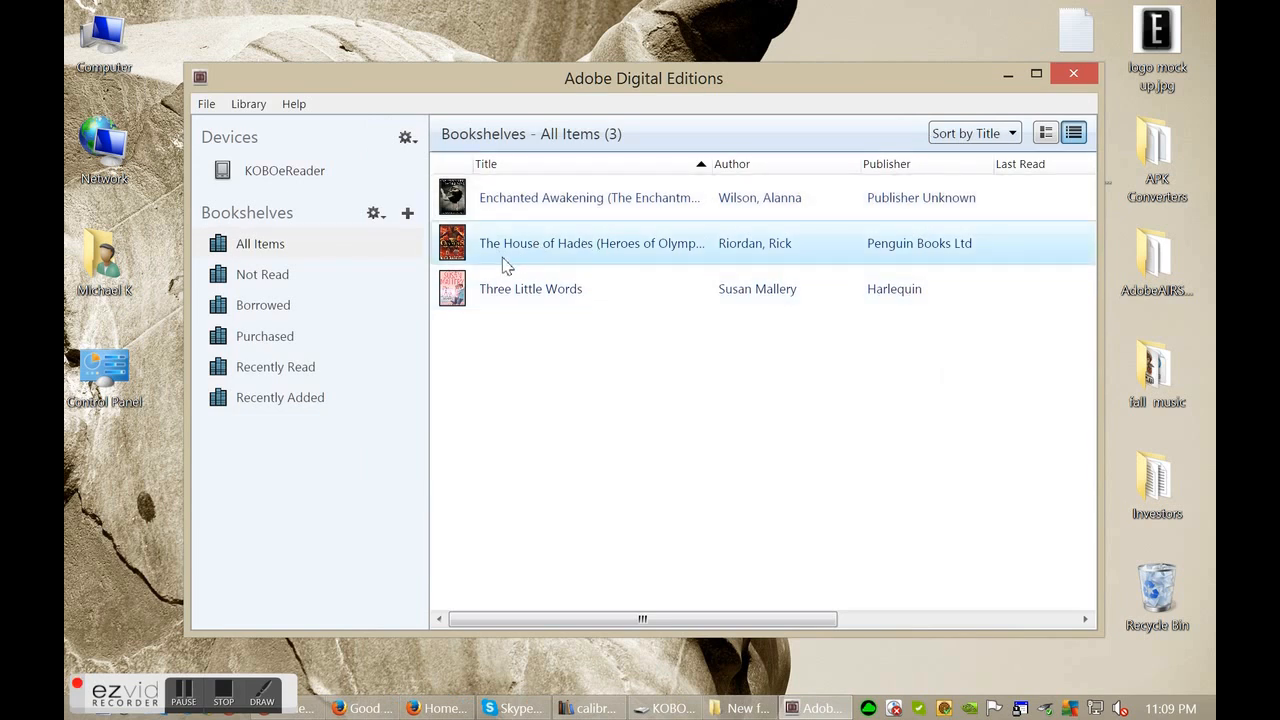
left_click_drag(658, 262, 300, 170)
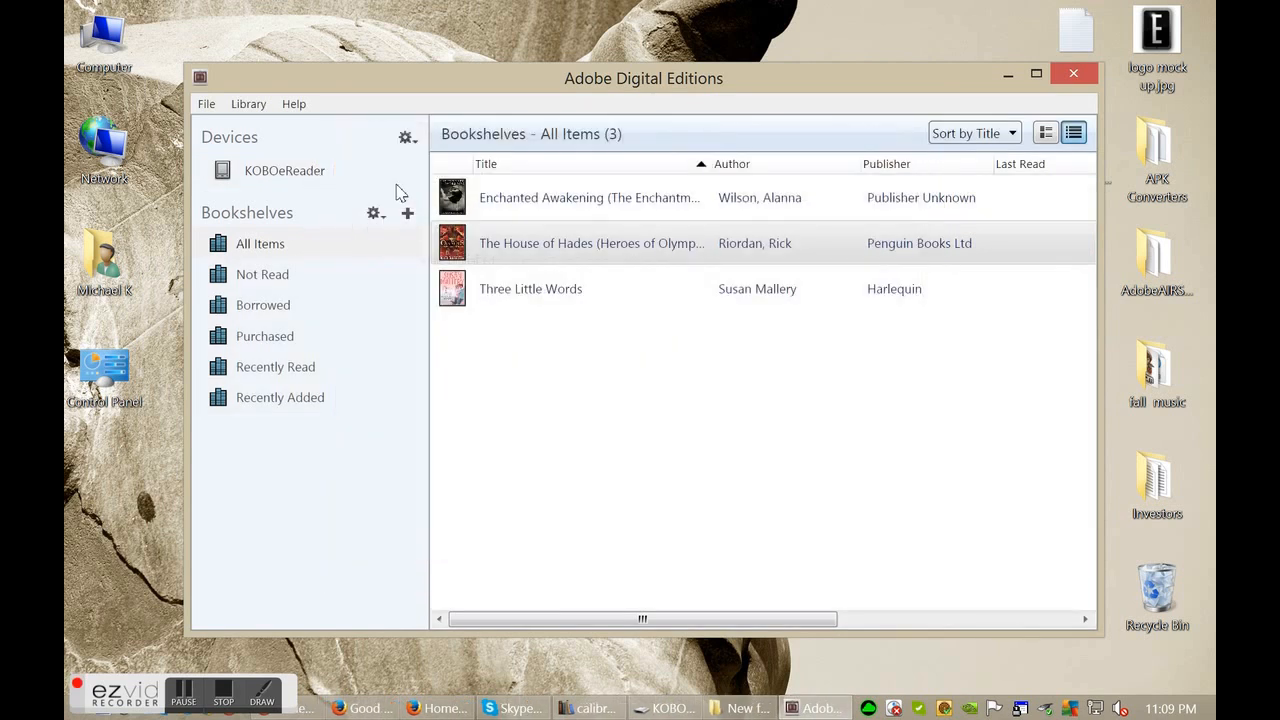
Browse the KOBOeReader device items, selecting The House of Hades, then bring Dropbox forward
left_click(317, 175)
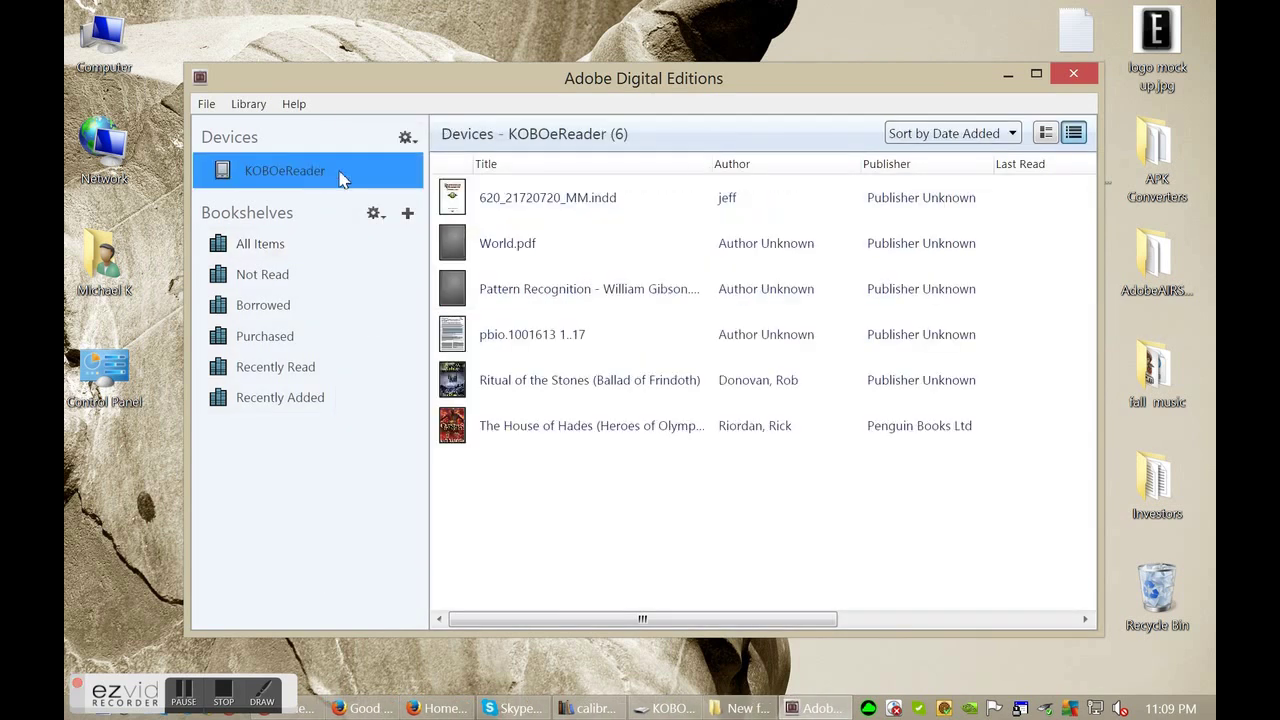
left_click(565, 438)
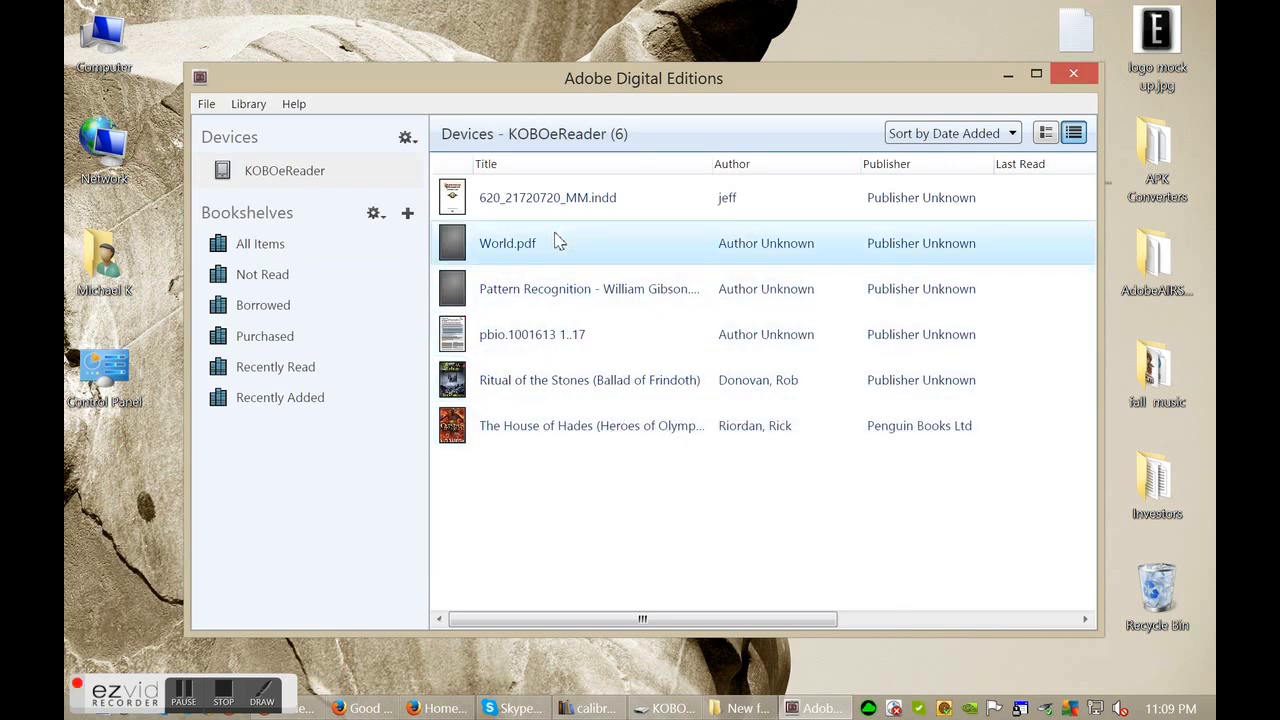
left_click(545, 200)
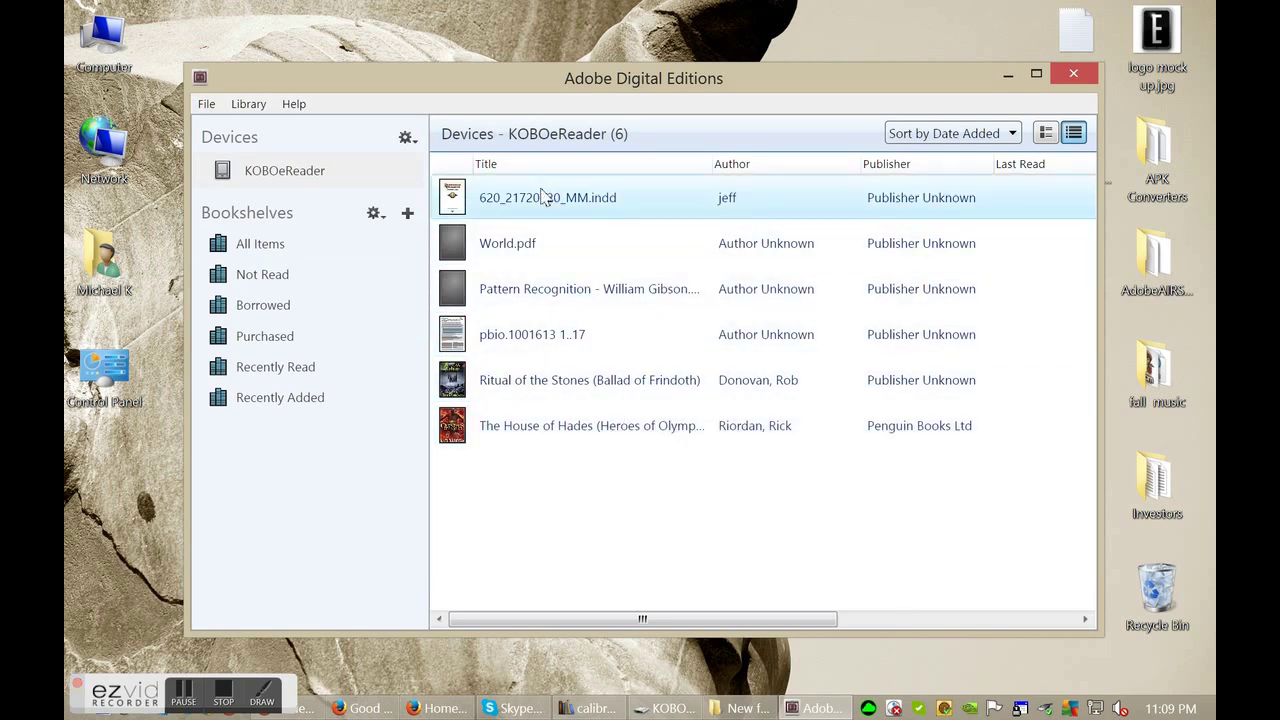
left_click(575, 435)
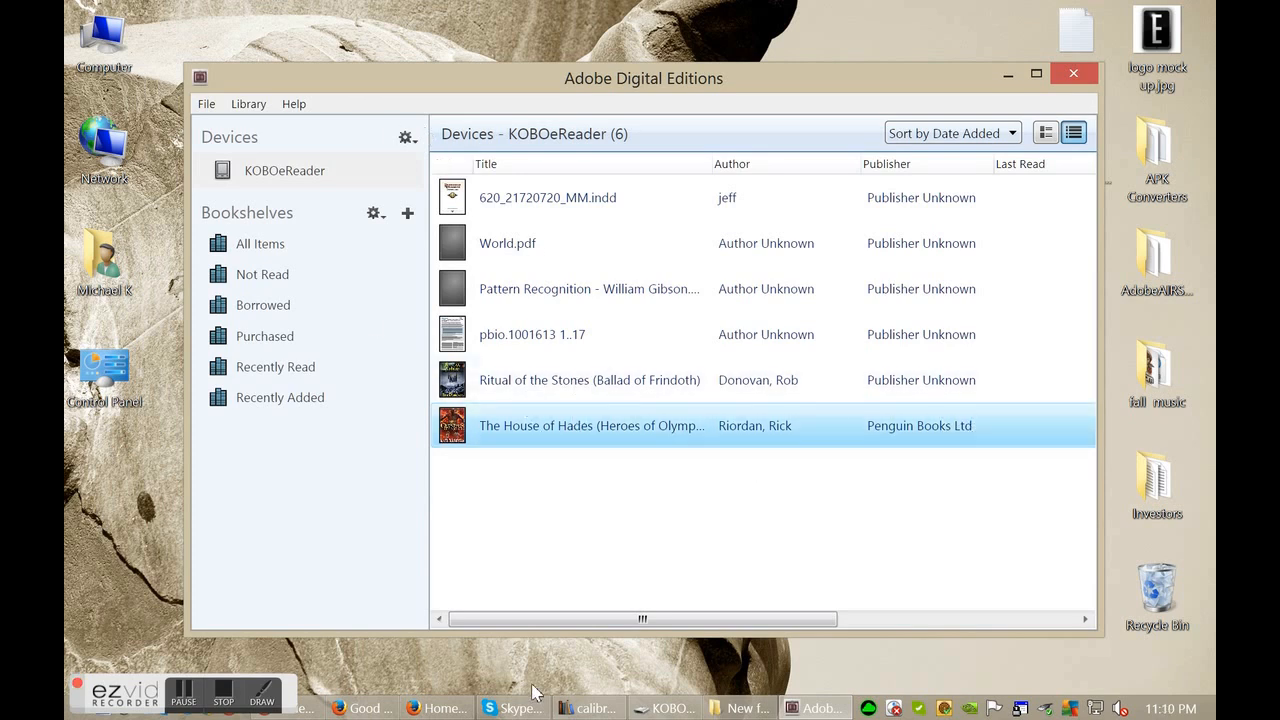
left_click(440, 708)
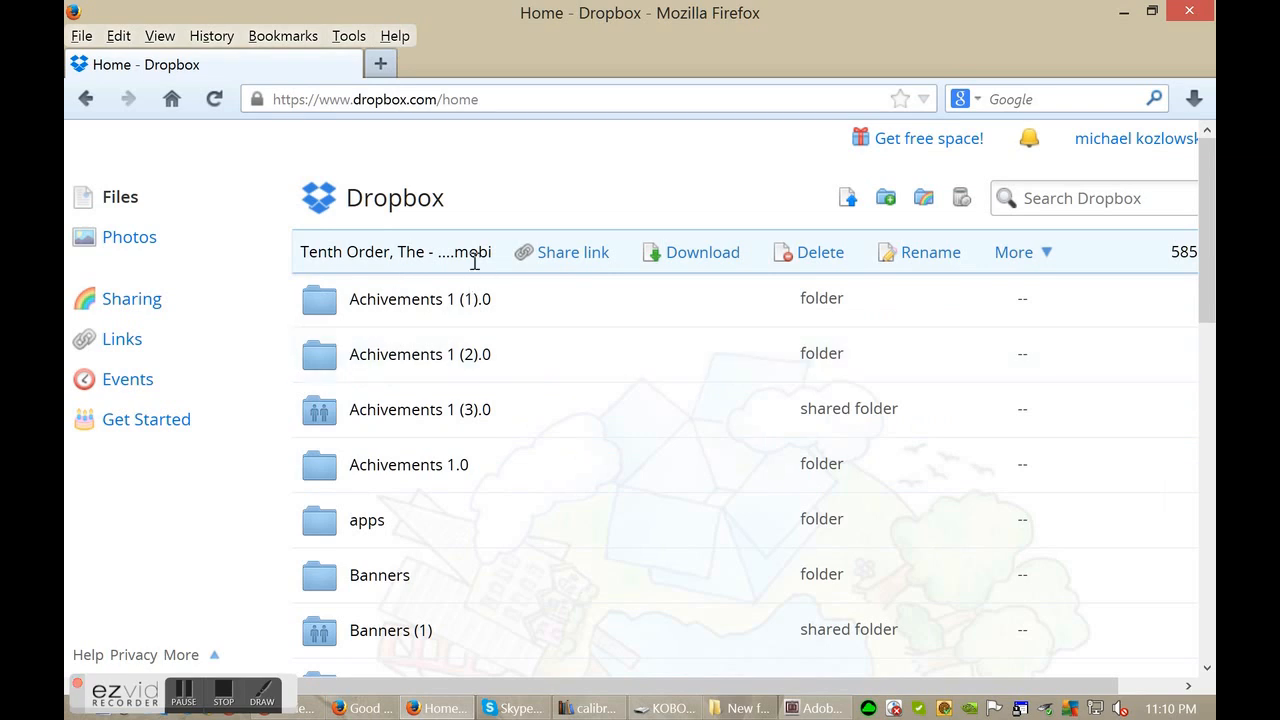
left_click_drag(526, 100, 228, 104)
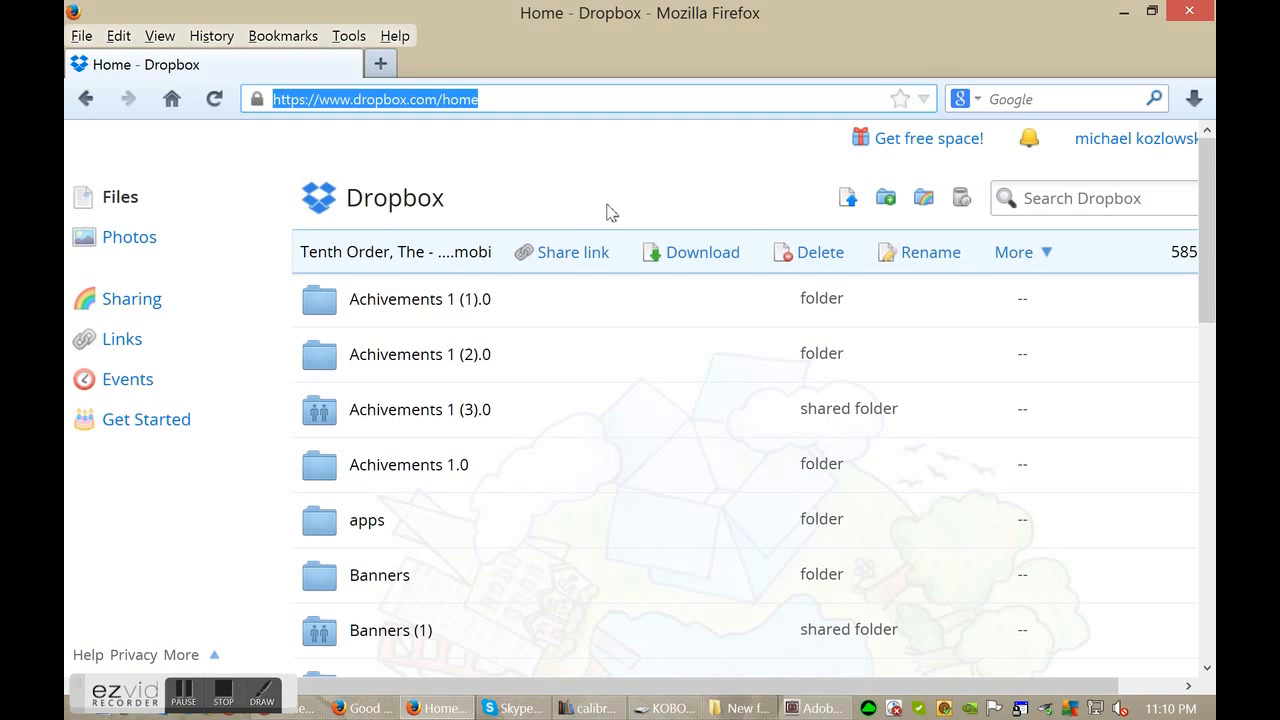
scroll(686, 414, "down", 2)
scroll(686, 414, "down", 2)
scroll(786, 423, "up", 4)
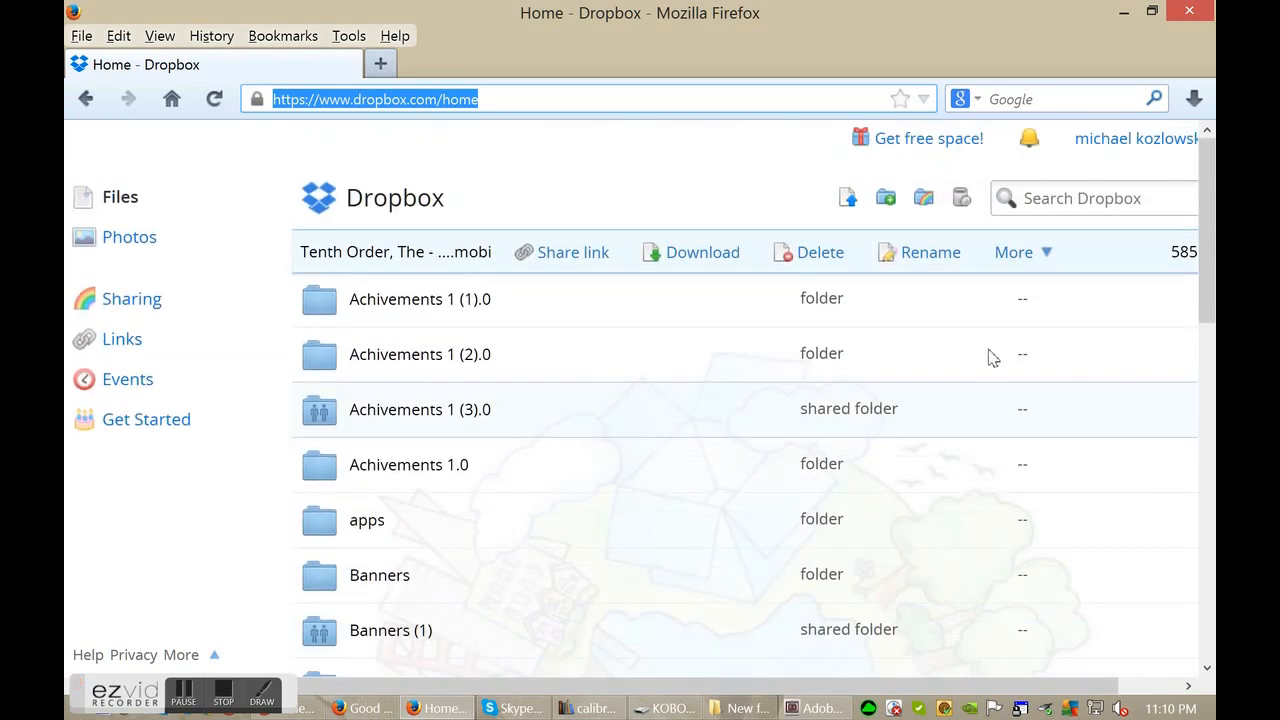
scroll(780, 300, "down", 4)
scroll(500, 400, "down", 3)
scroll(540, 397, "down", 2)
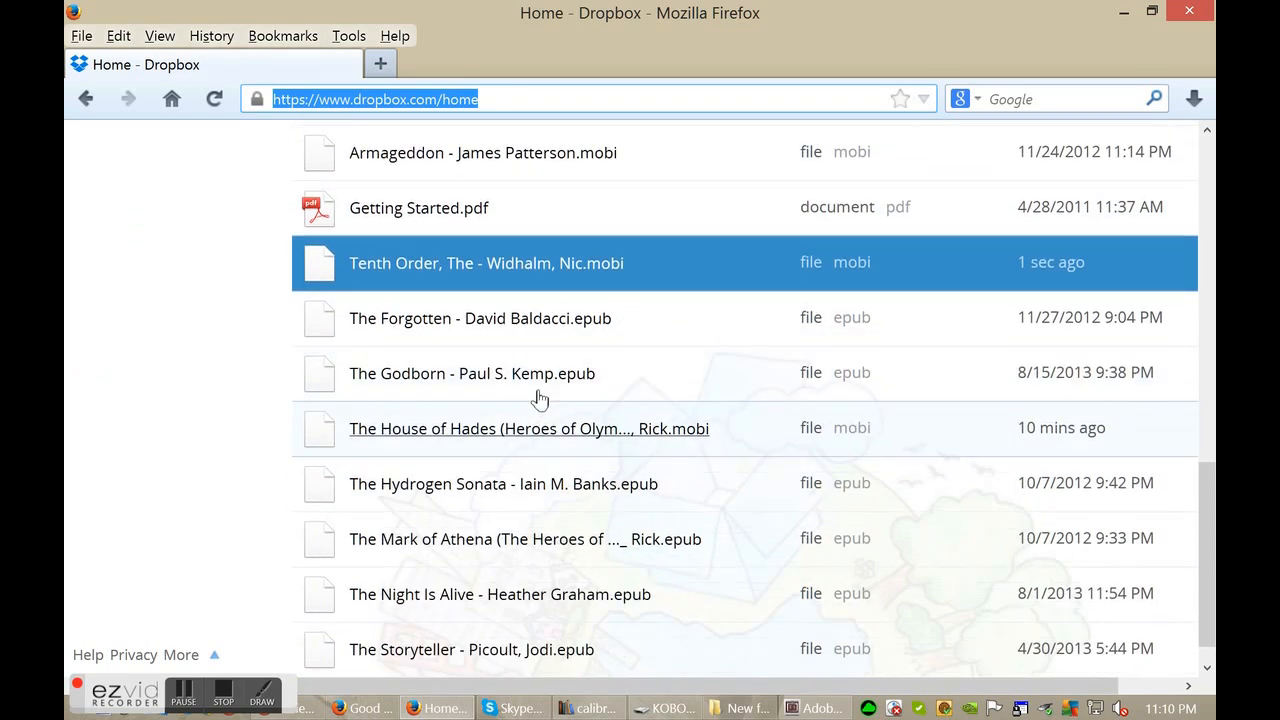
scroll(540, 397, "down", 1)
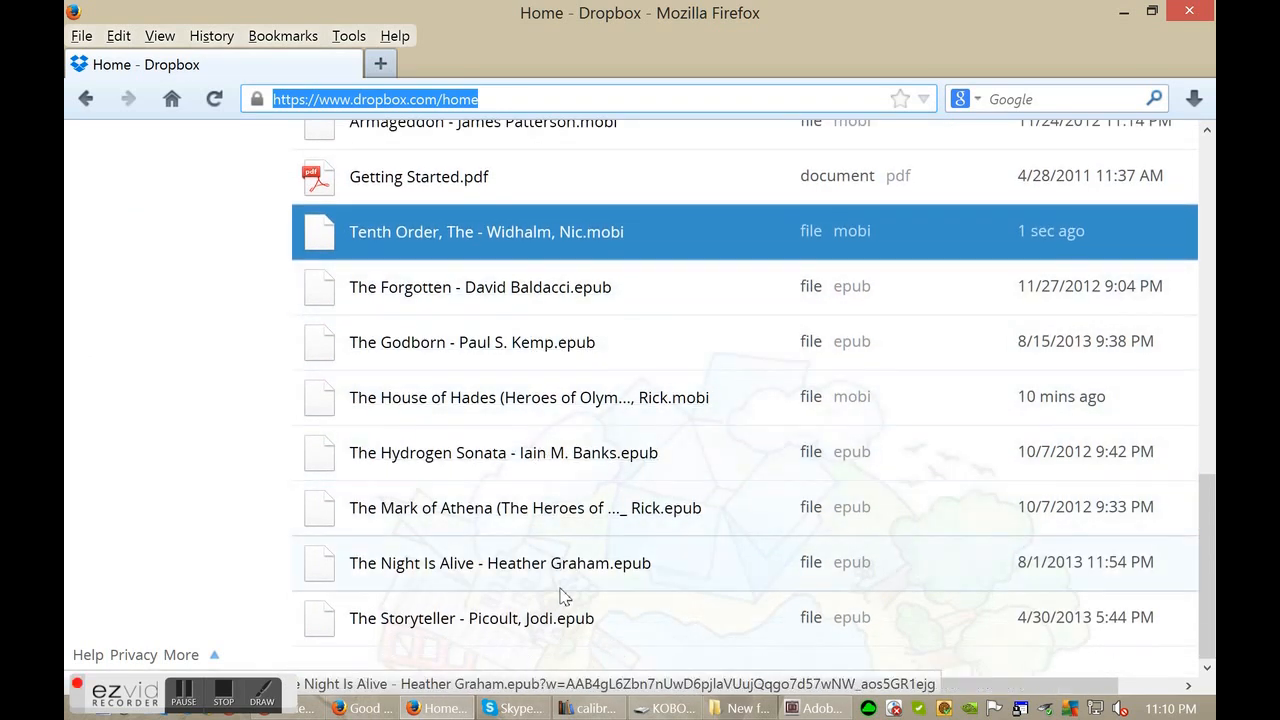
scroll(540, 560, "up", 3)
scroll(530, 590, "up", 2)
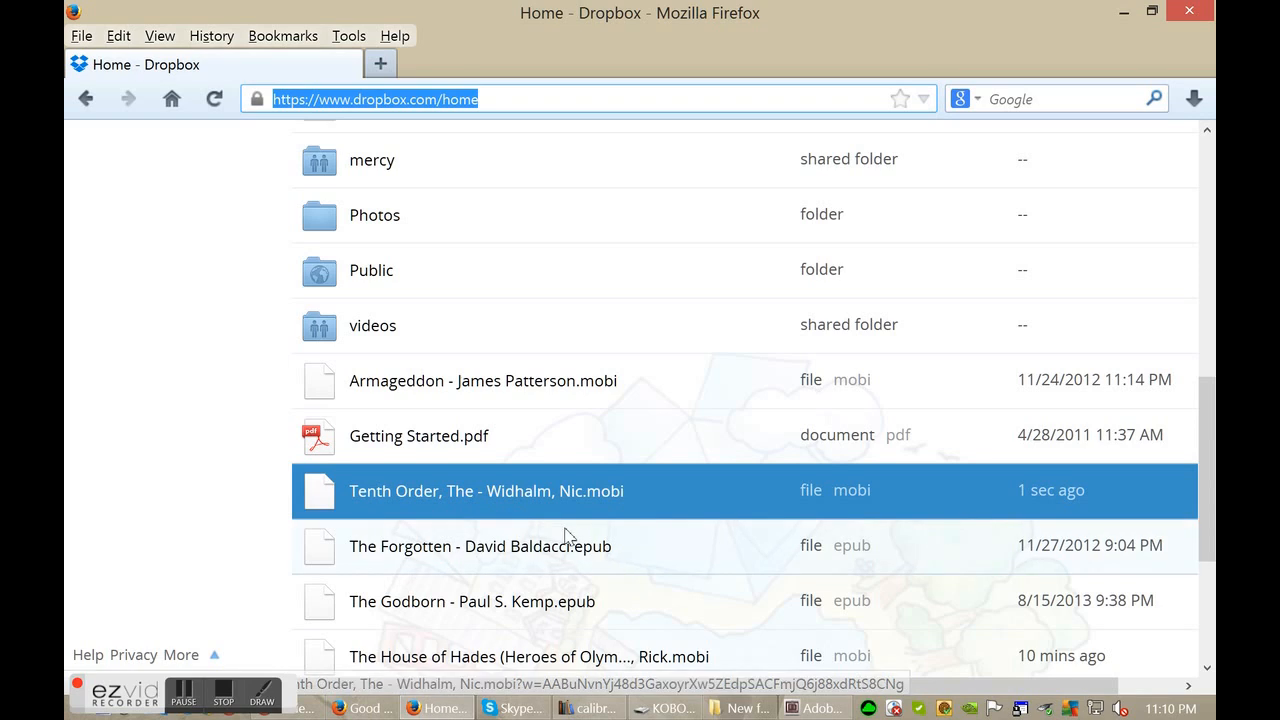
scroll(565, 537, "down", 3)
left_click(480, 417)
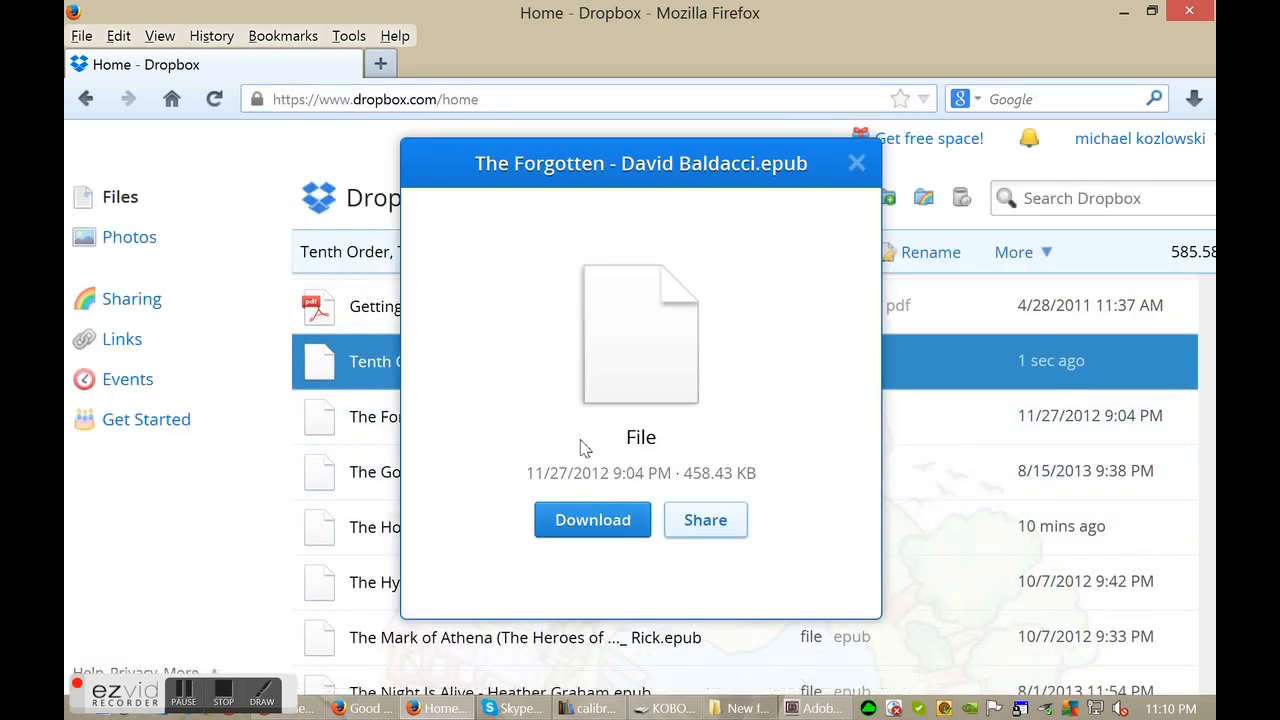
left_click(617, 537)
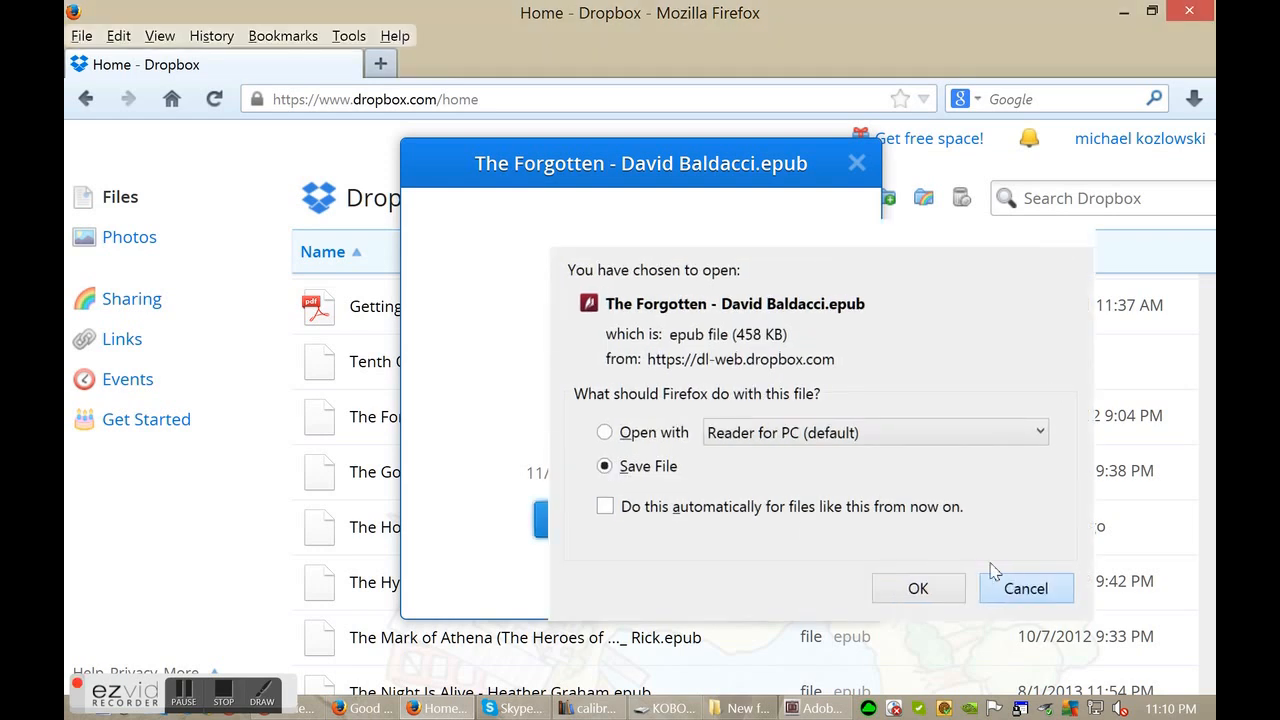
left_click(1012, 573)
left_click(857, 165)
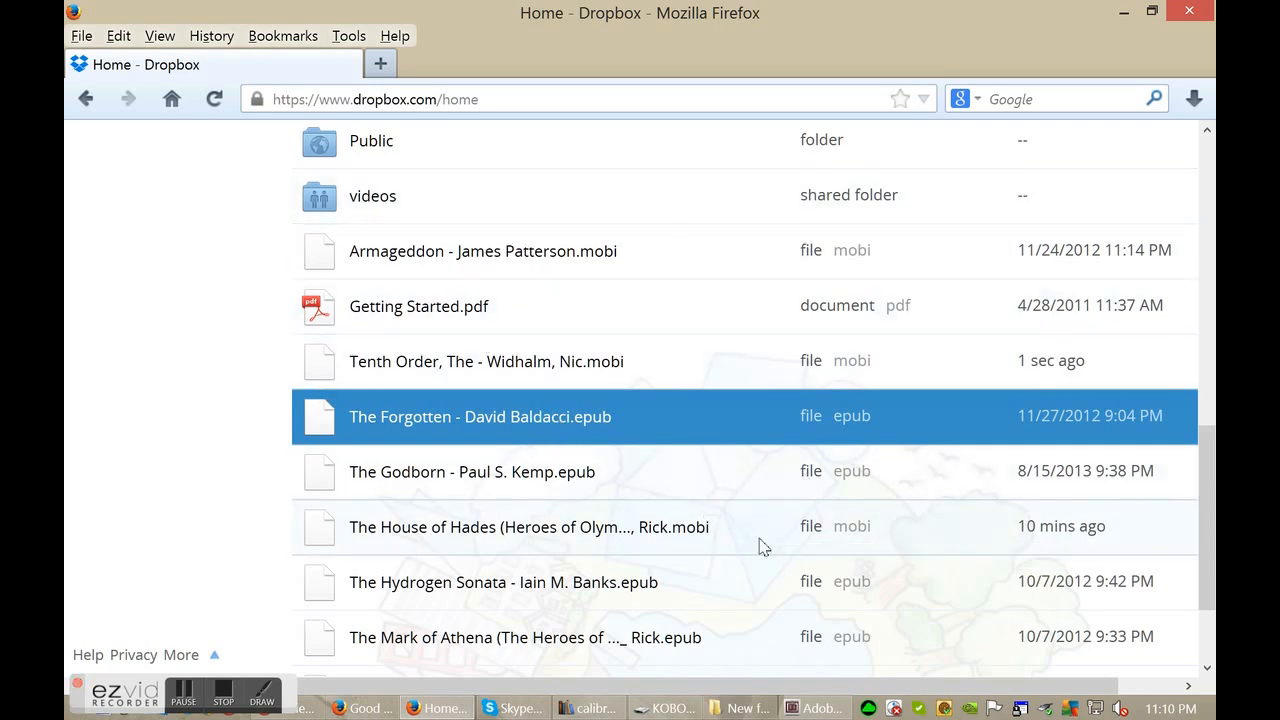
scroll(678, 498, "down", 1)
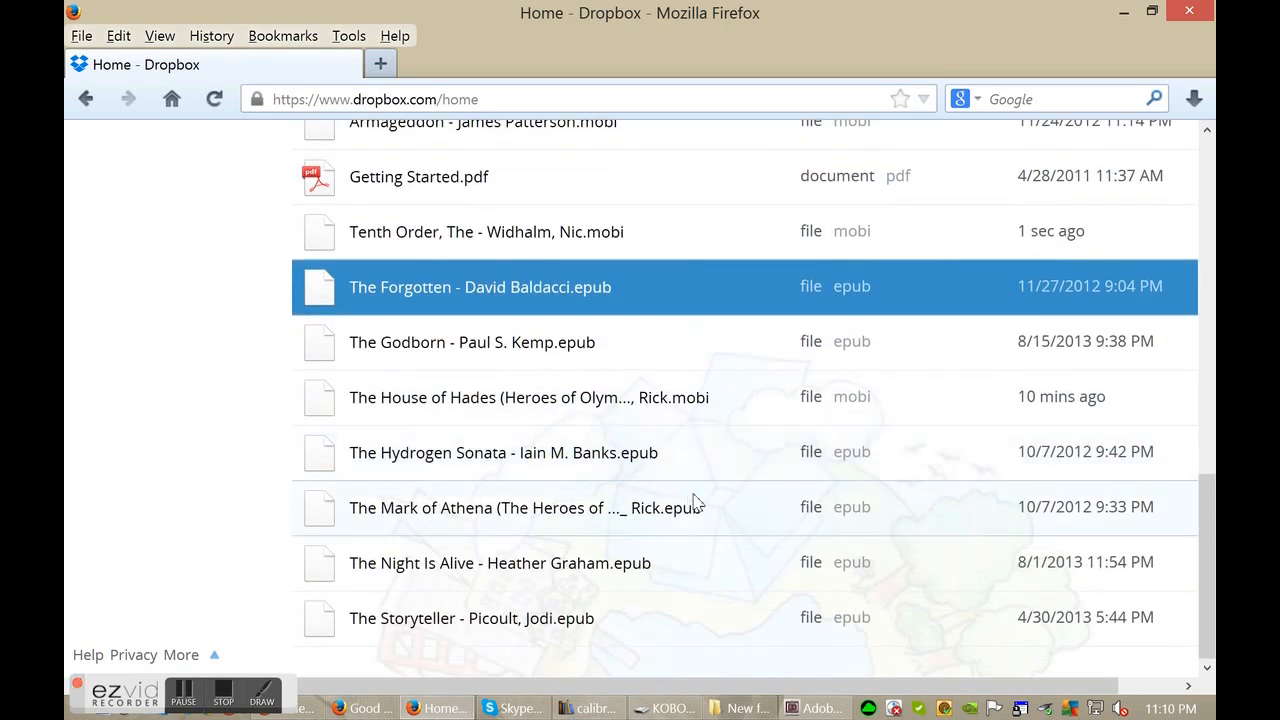
scroll(593, 580, "down", 1)
scroll(593, 580, "up", 3)
scroll(593, 580, "up", 3)
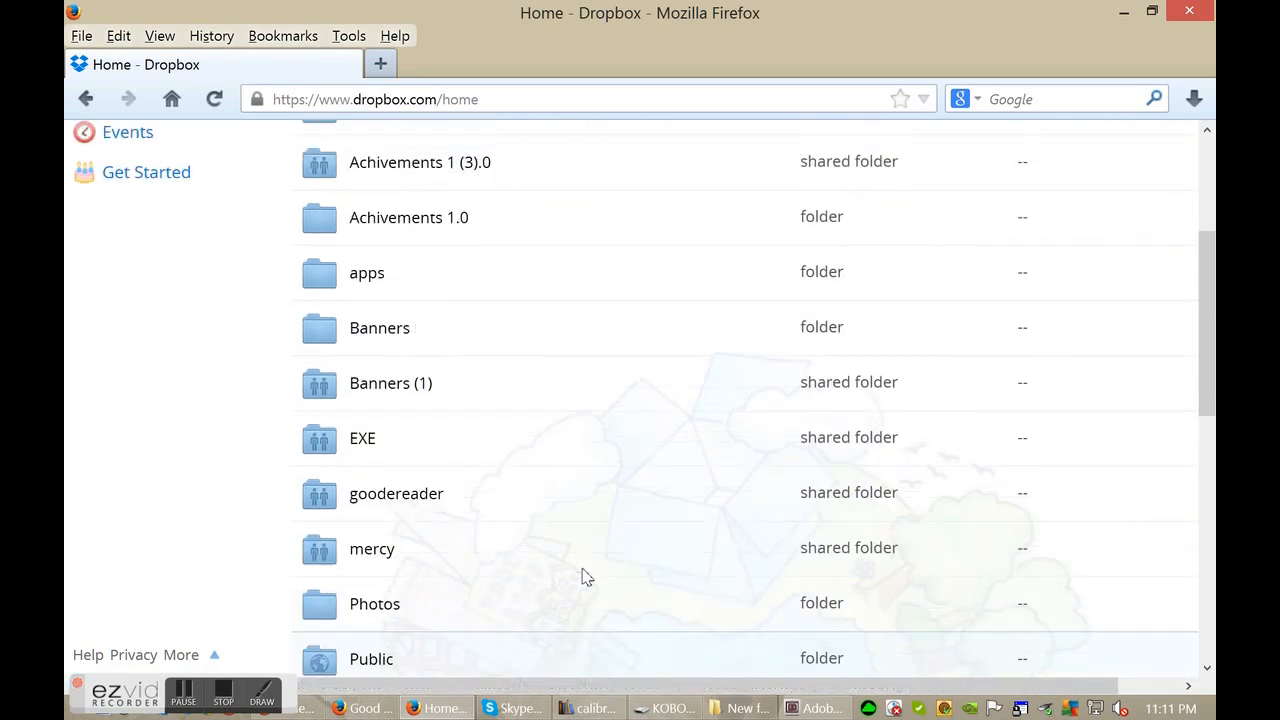
scroll(593, 580, "up", 2)
scroll(586, 577, "down", 3)
scroll(586, 577, "down", 5)
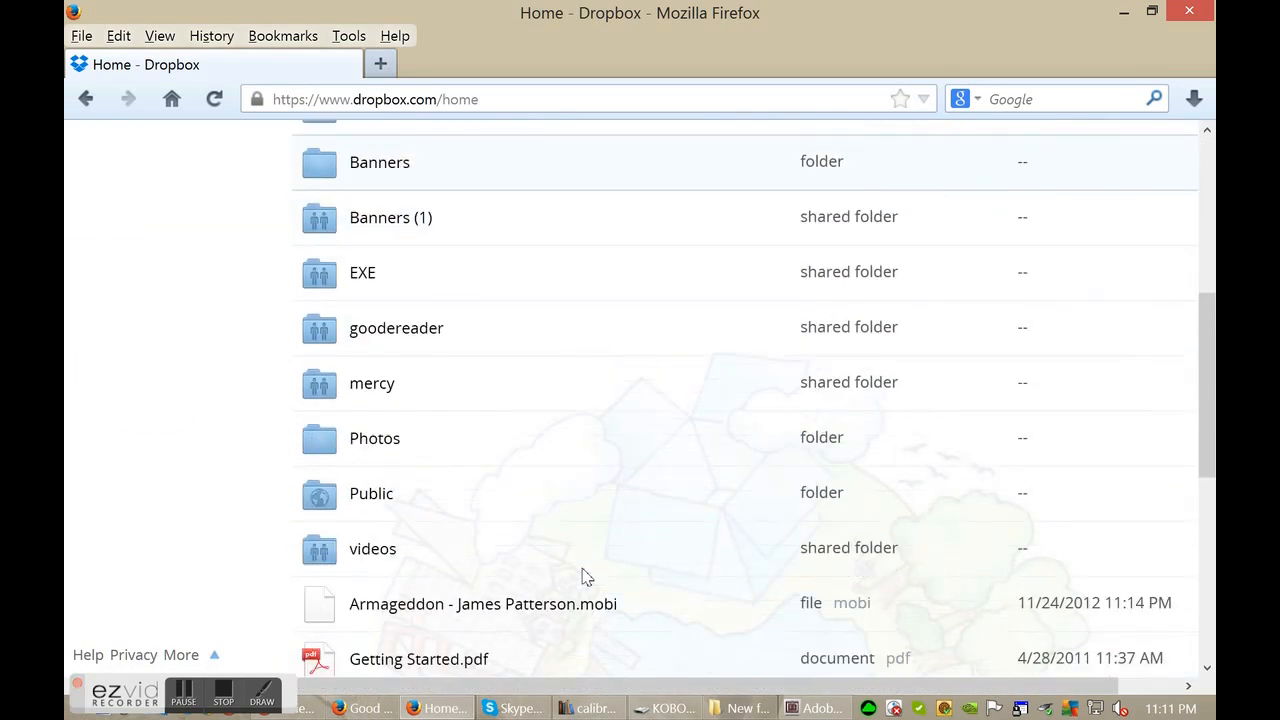
scroll(586, 577, "down", 3)
scroll(628, 508, "down", 2)
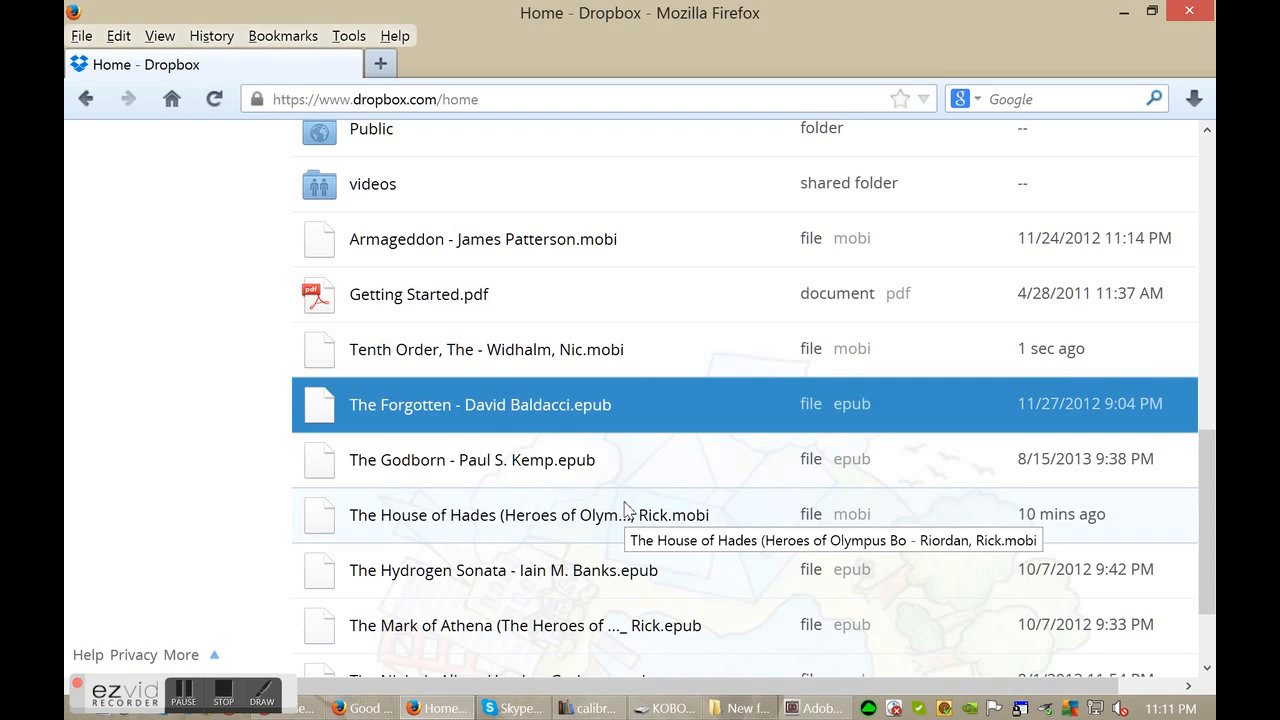
scroll(790, 510, "down", 2)
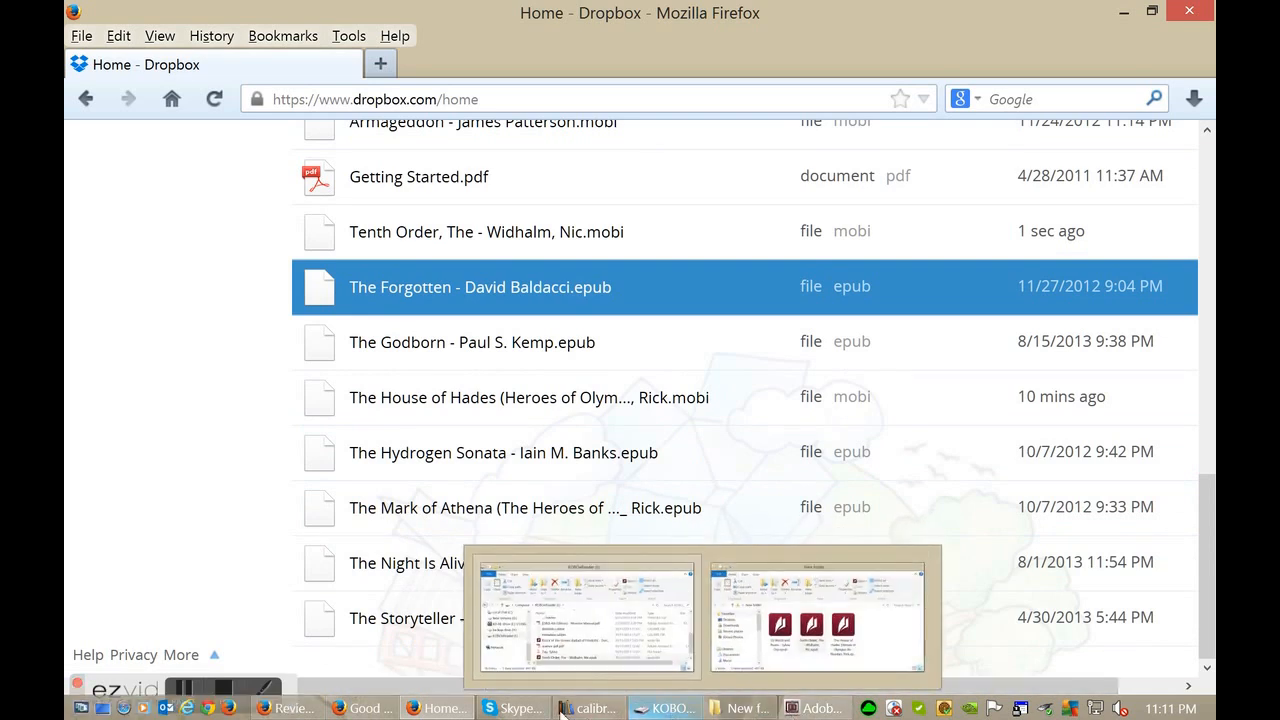
mouse_move(287, 708)
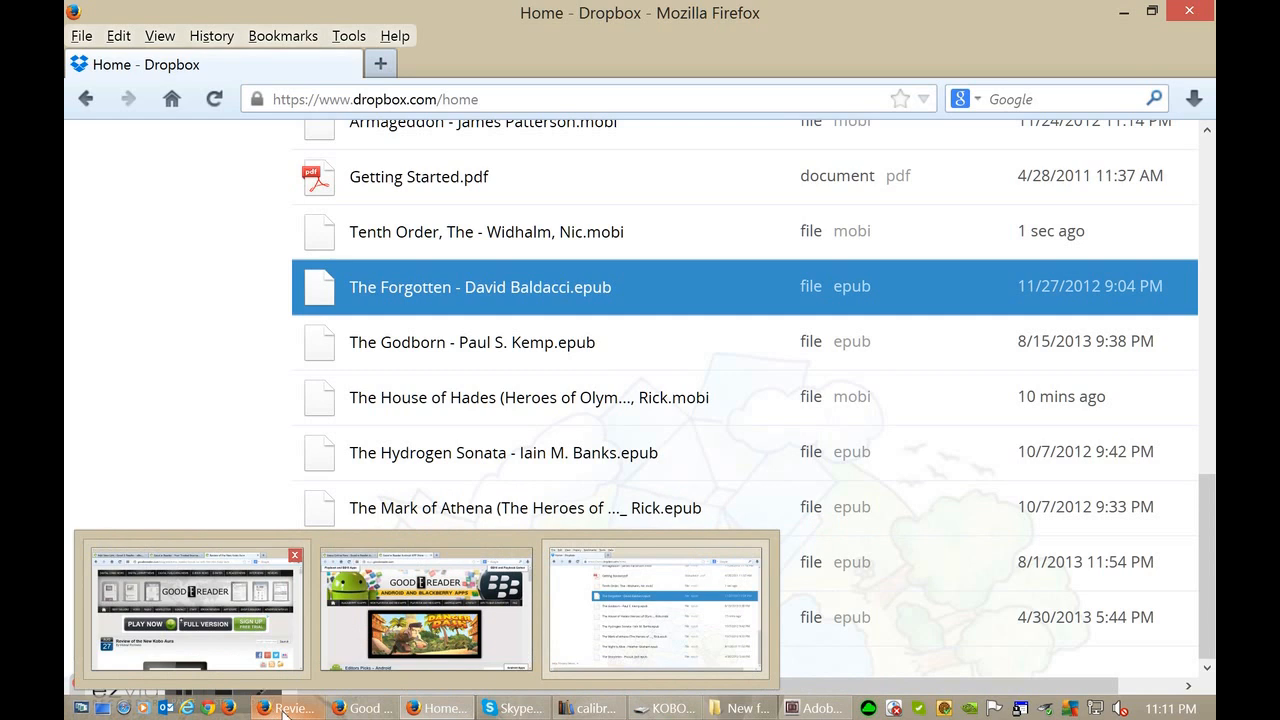
Return to the Kobo Aura review page and select goodereader.com in the address bar
left_click(194, 610)
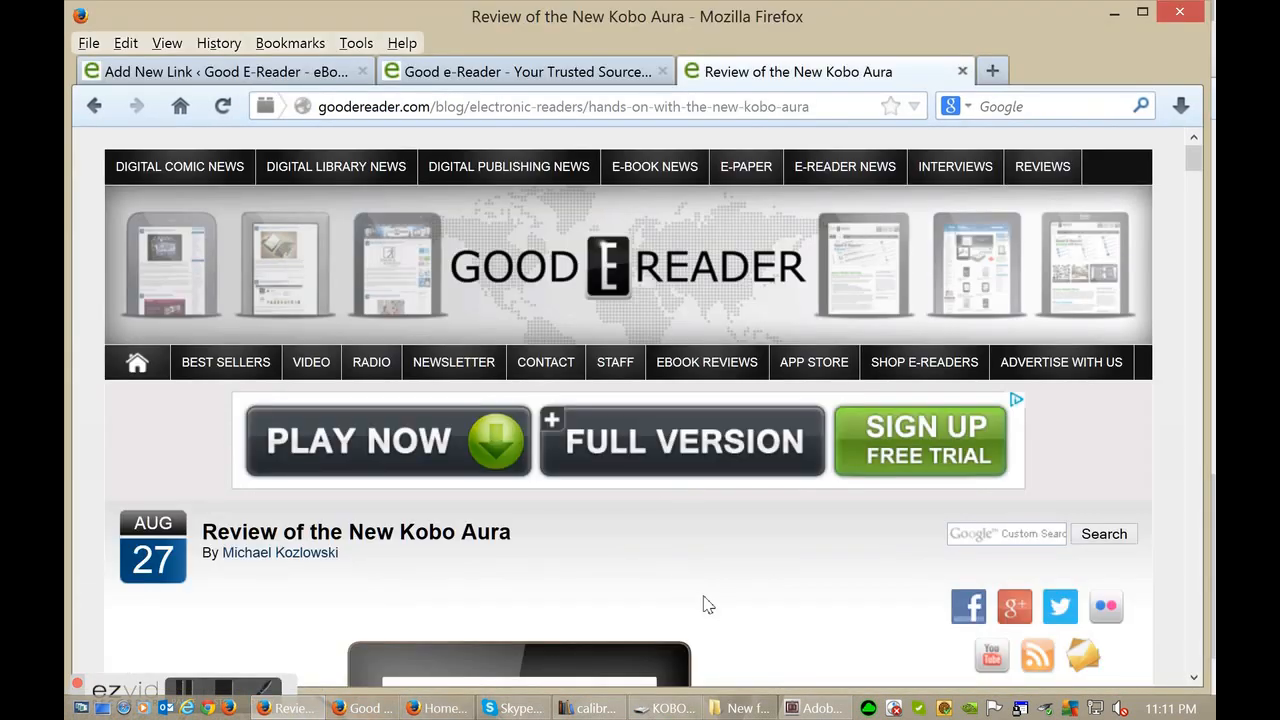
scroll(723, 596, "down", 1)
scroll(723, 596, "down", 2)
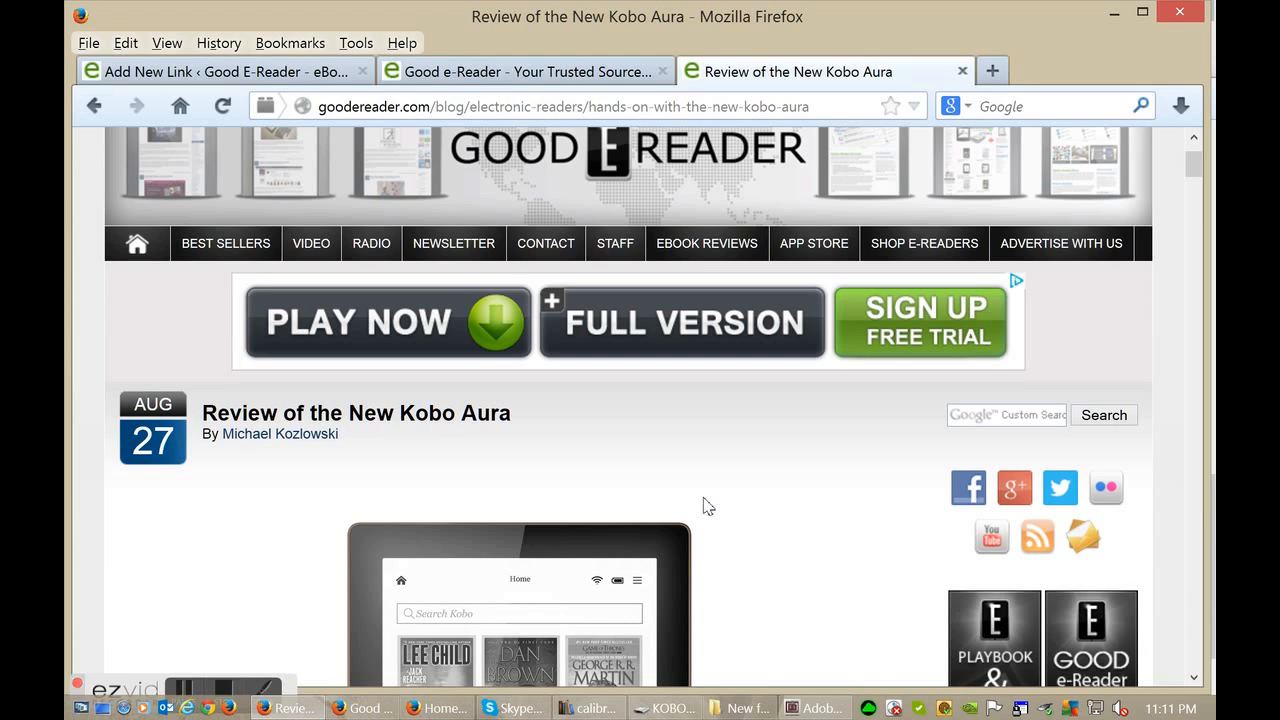
scroll(728, 596, "up", 3)
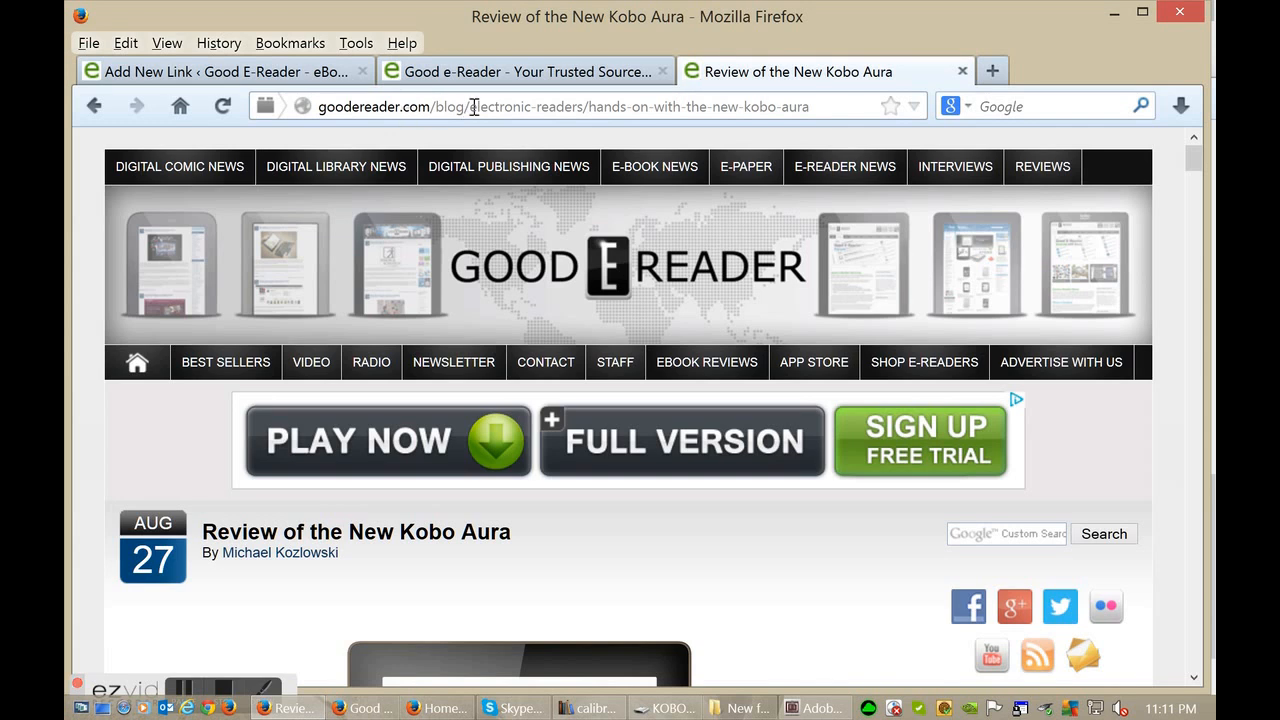
left_click_drag(433, 107, 318, 107)
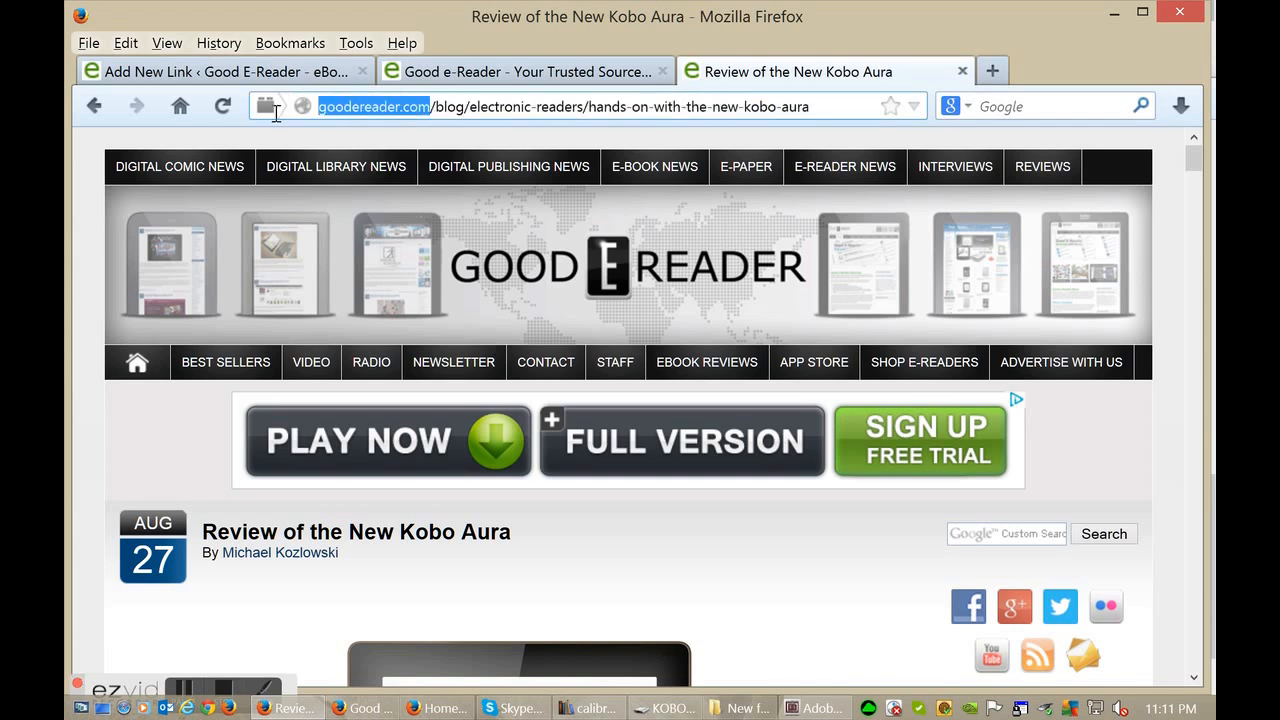